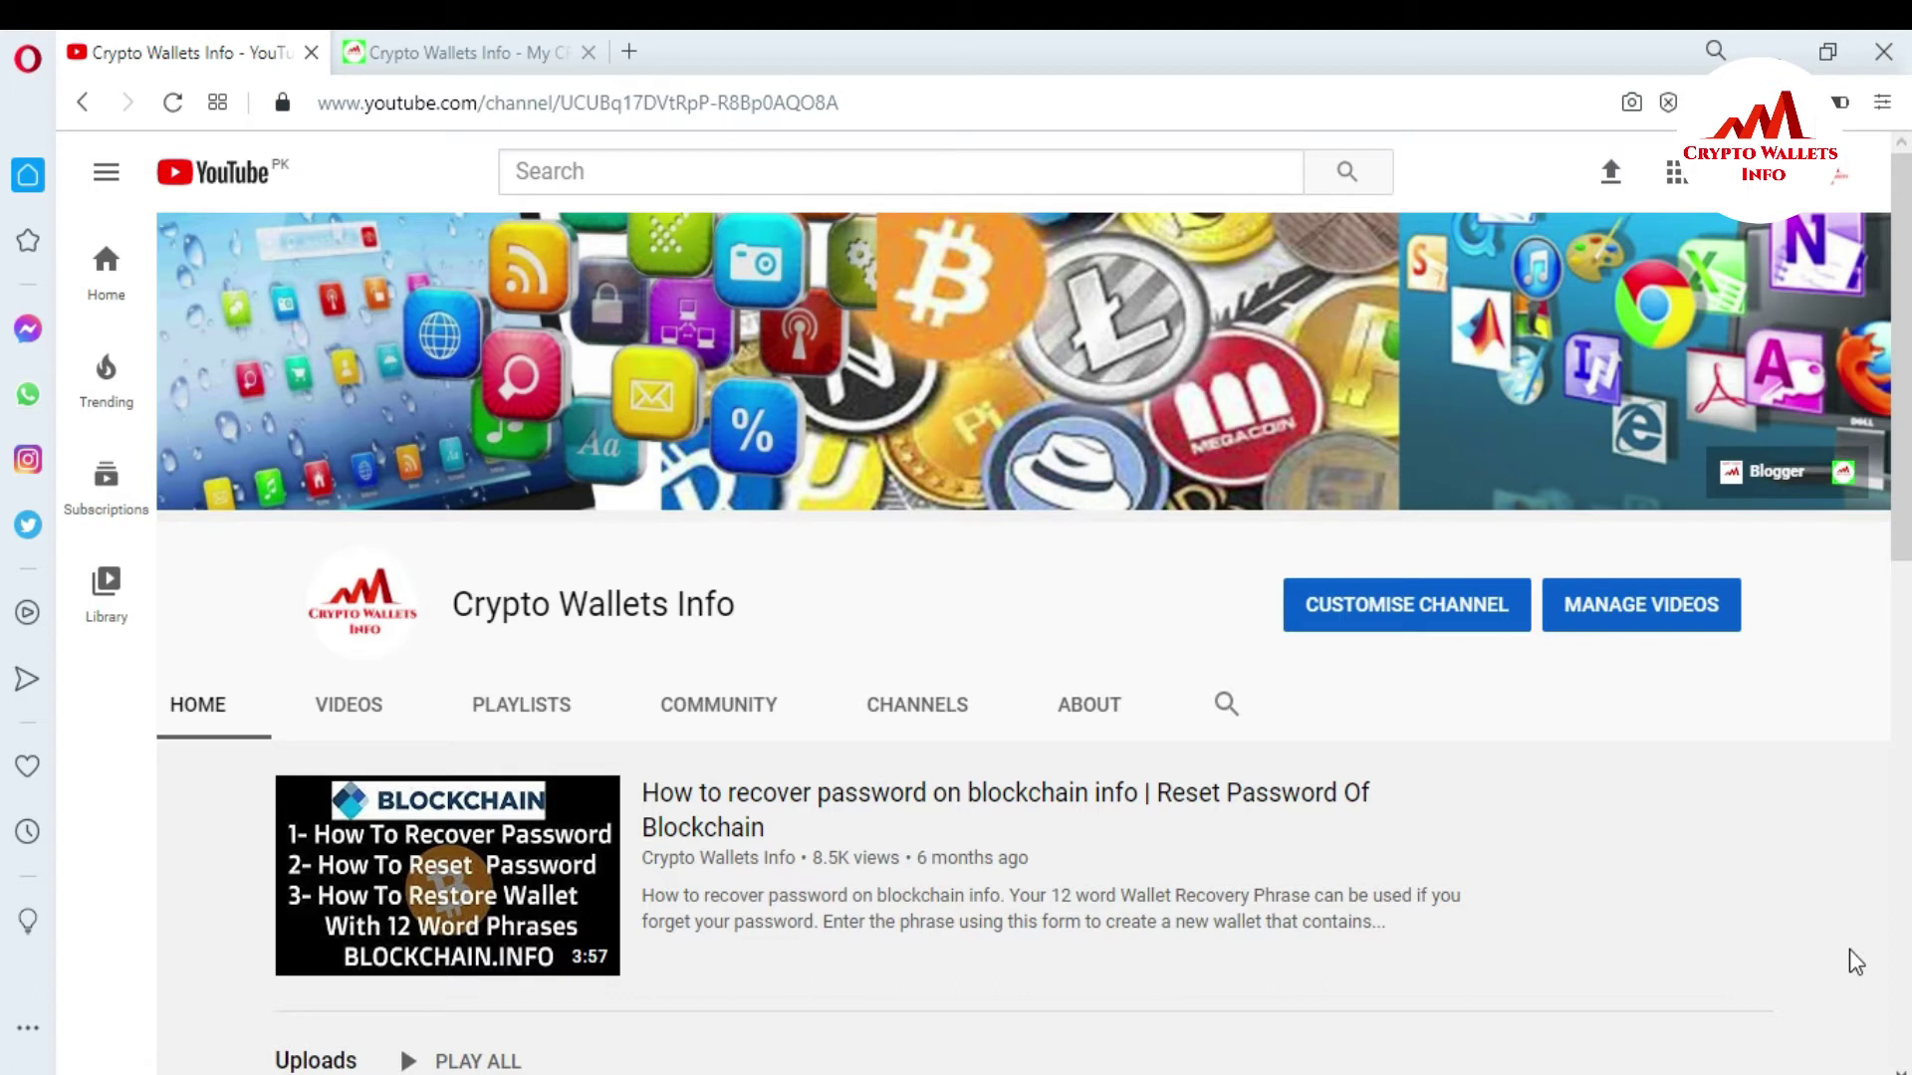
# Switch to the cryptowalletsinfo.com browser tab.
pyautogui.click(460, 32)
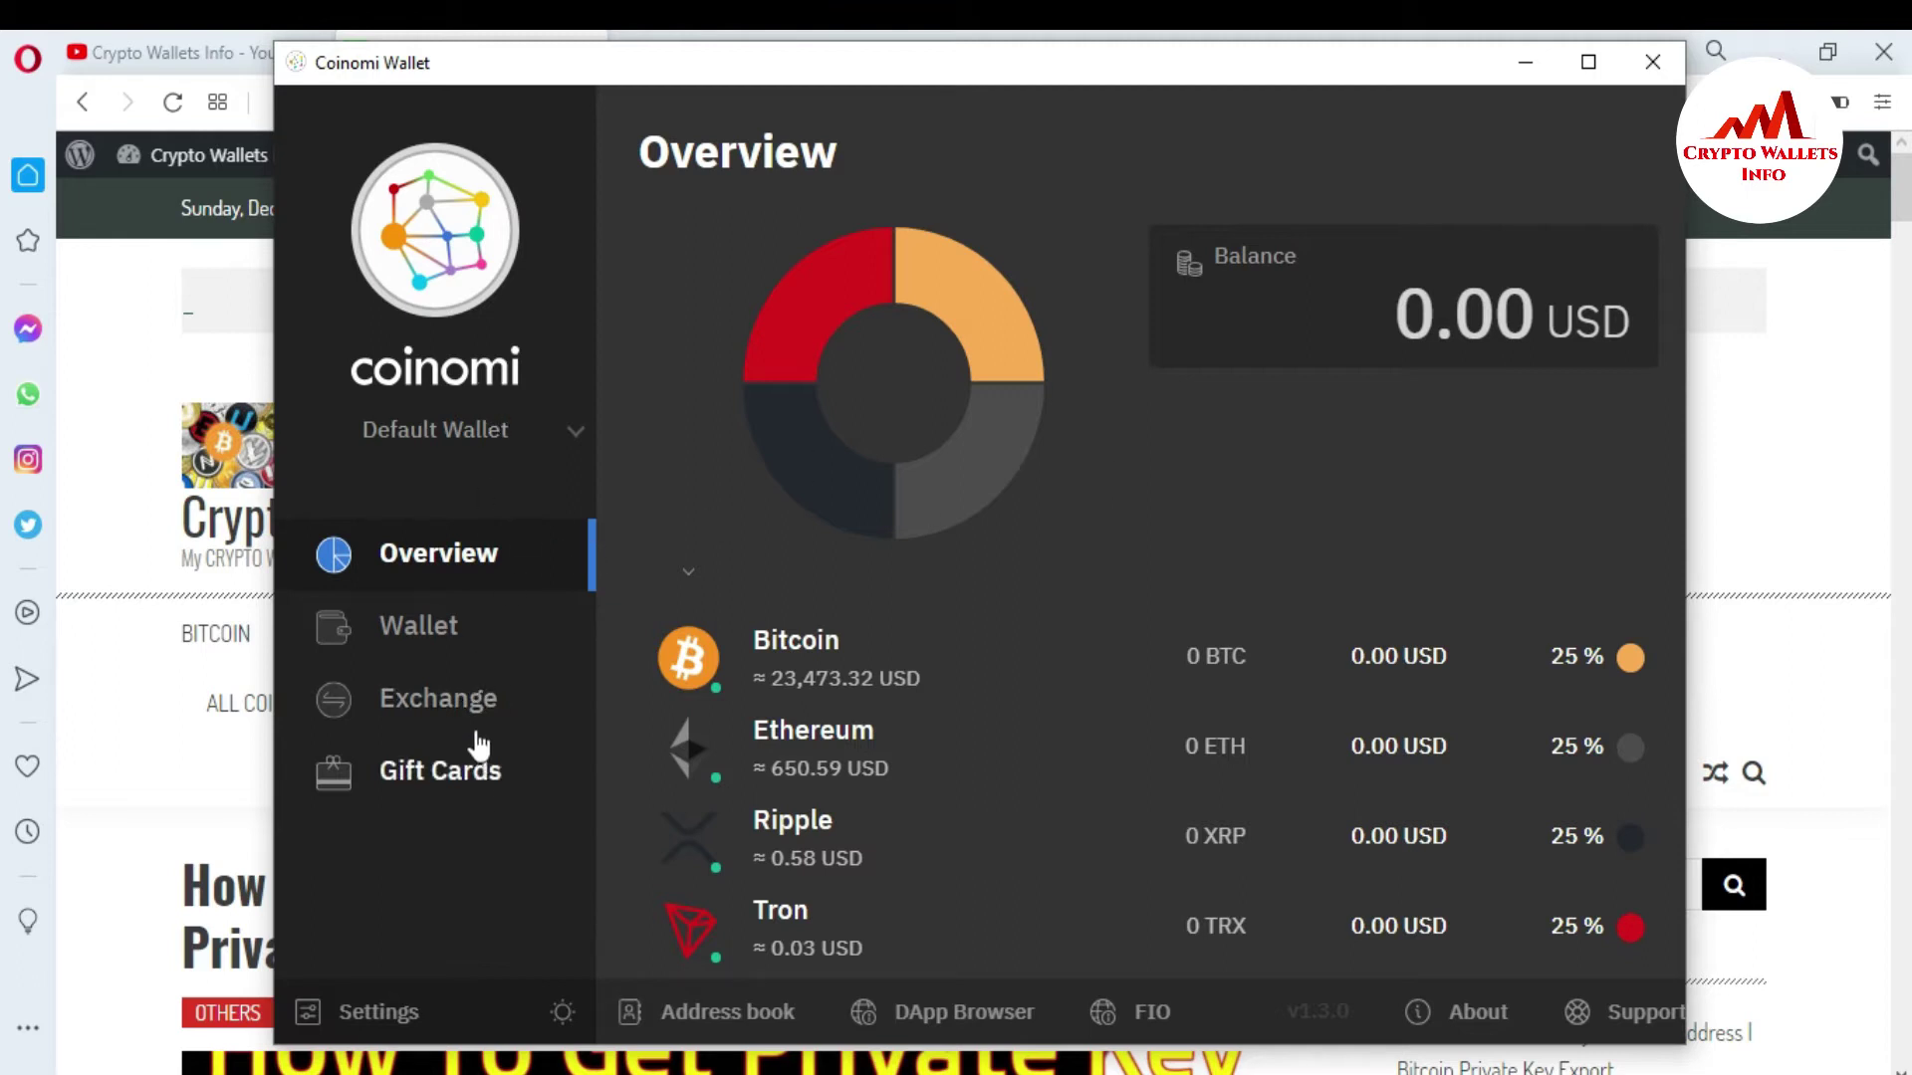
# Go to Coinomi's Exchange page, initially set to Bitcoin → Ethereum.
pyautogui.click(430, 712)
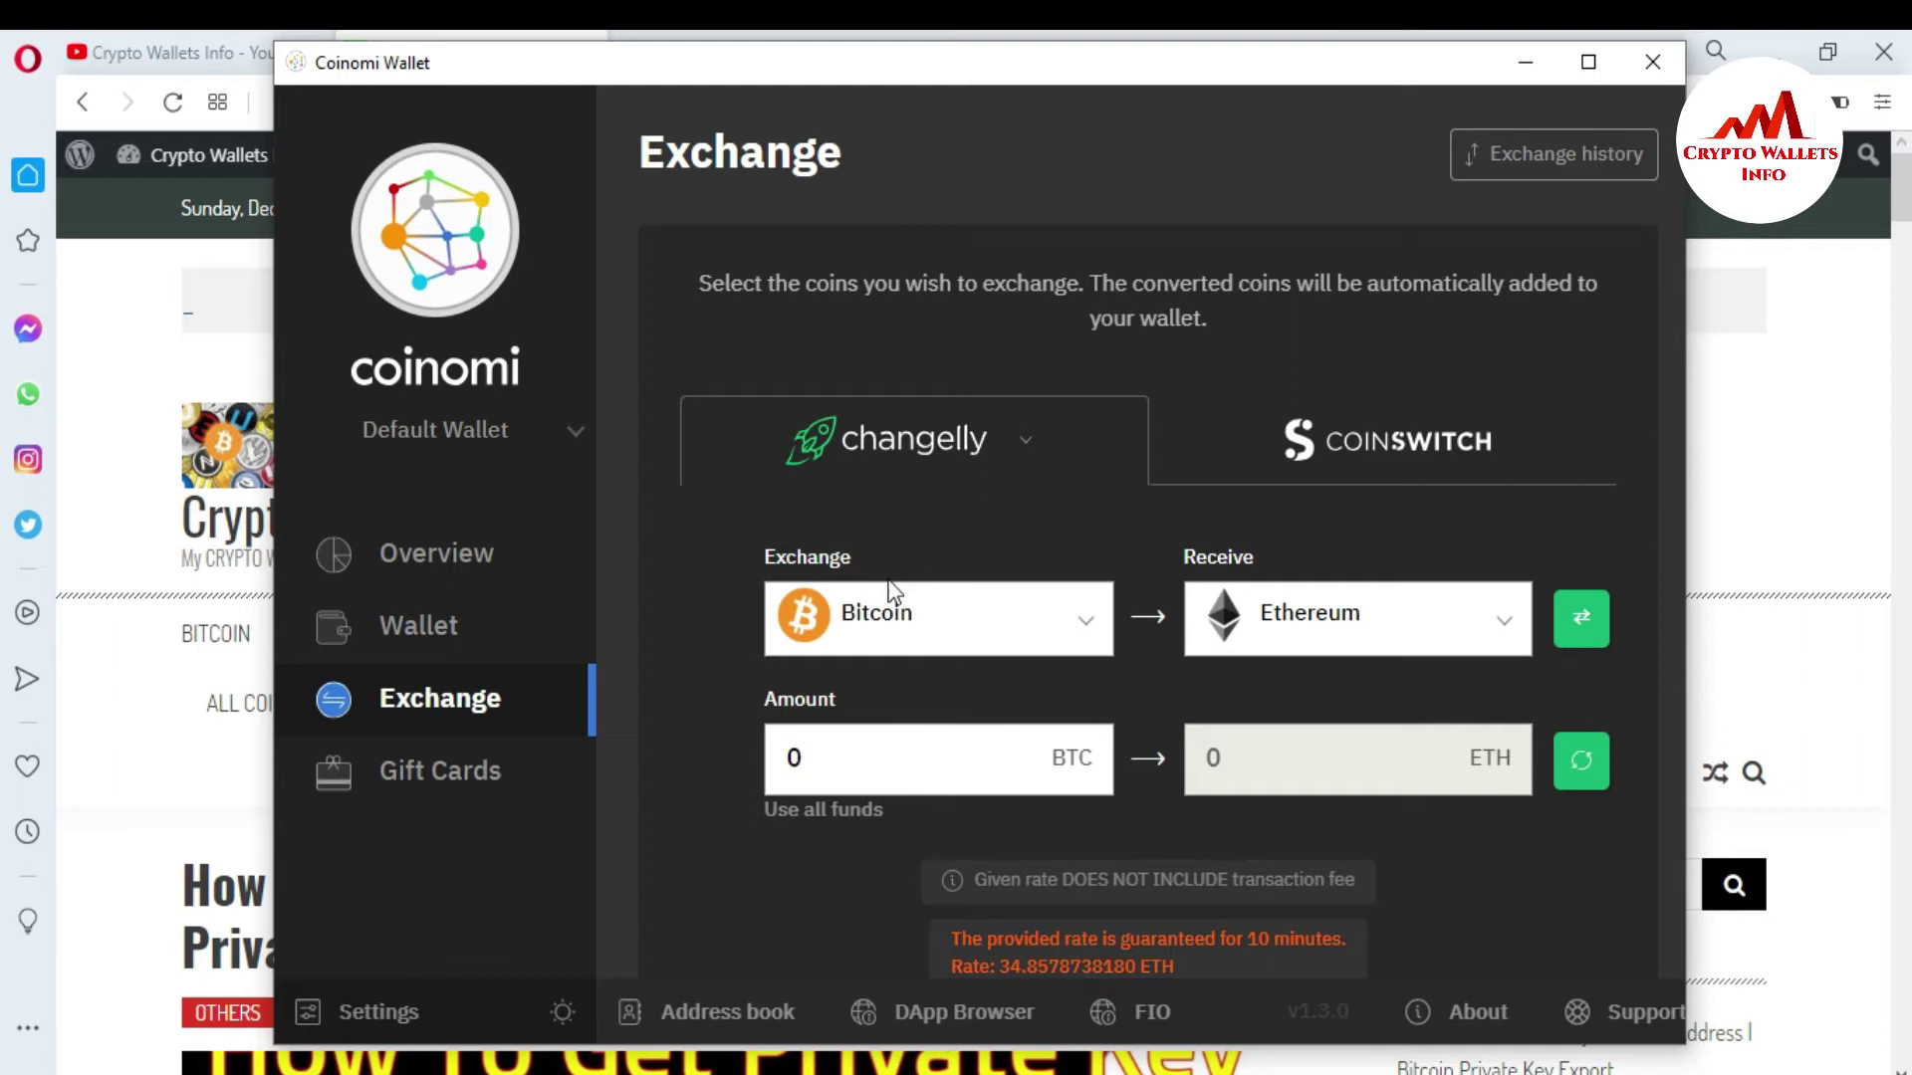
# Set the exchange pair to Tron → Ripple, searching 'rip' for the receive coin.
pyautogui.click(1095, 634)
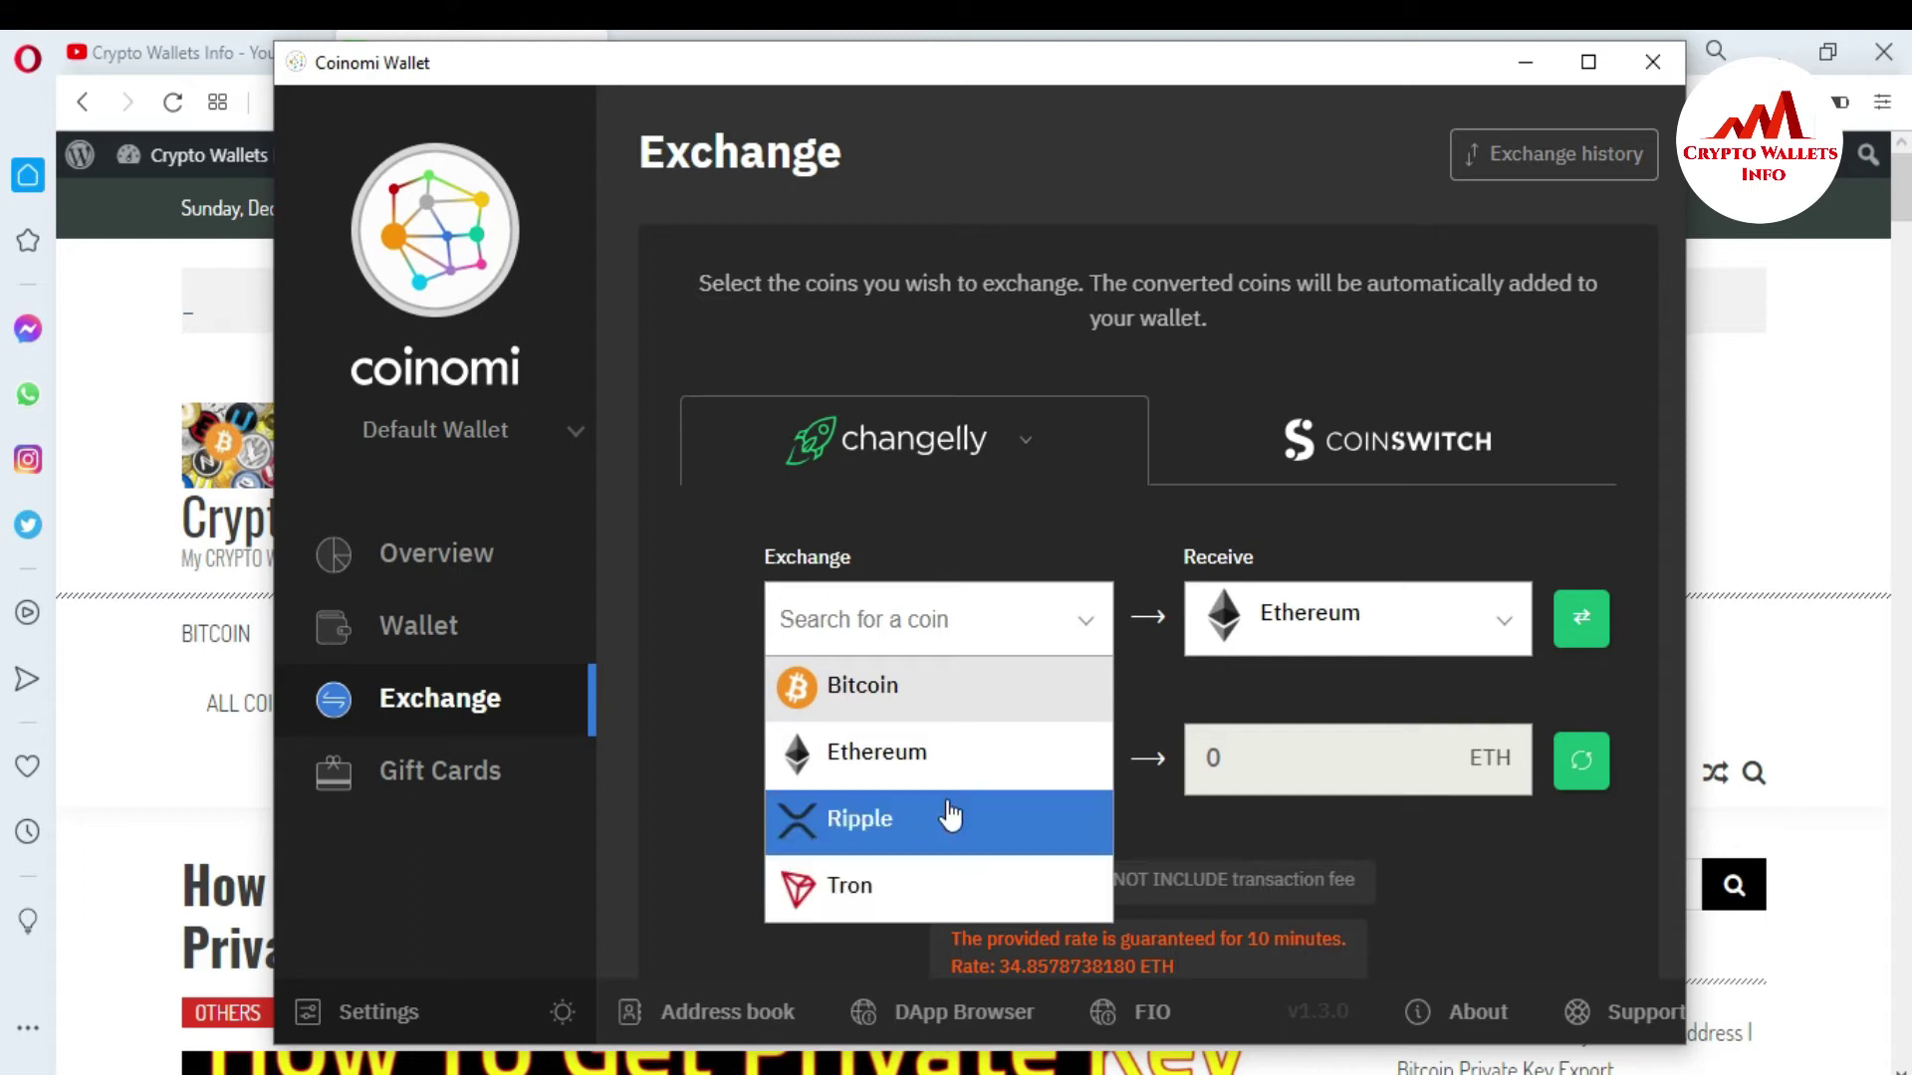
pyautogui.click(923, 880)
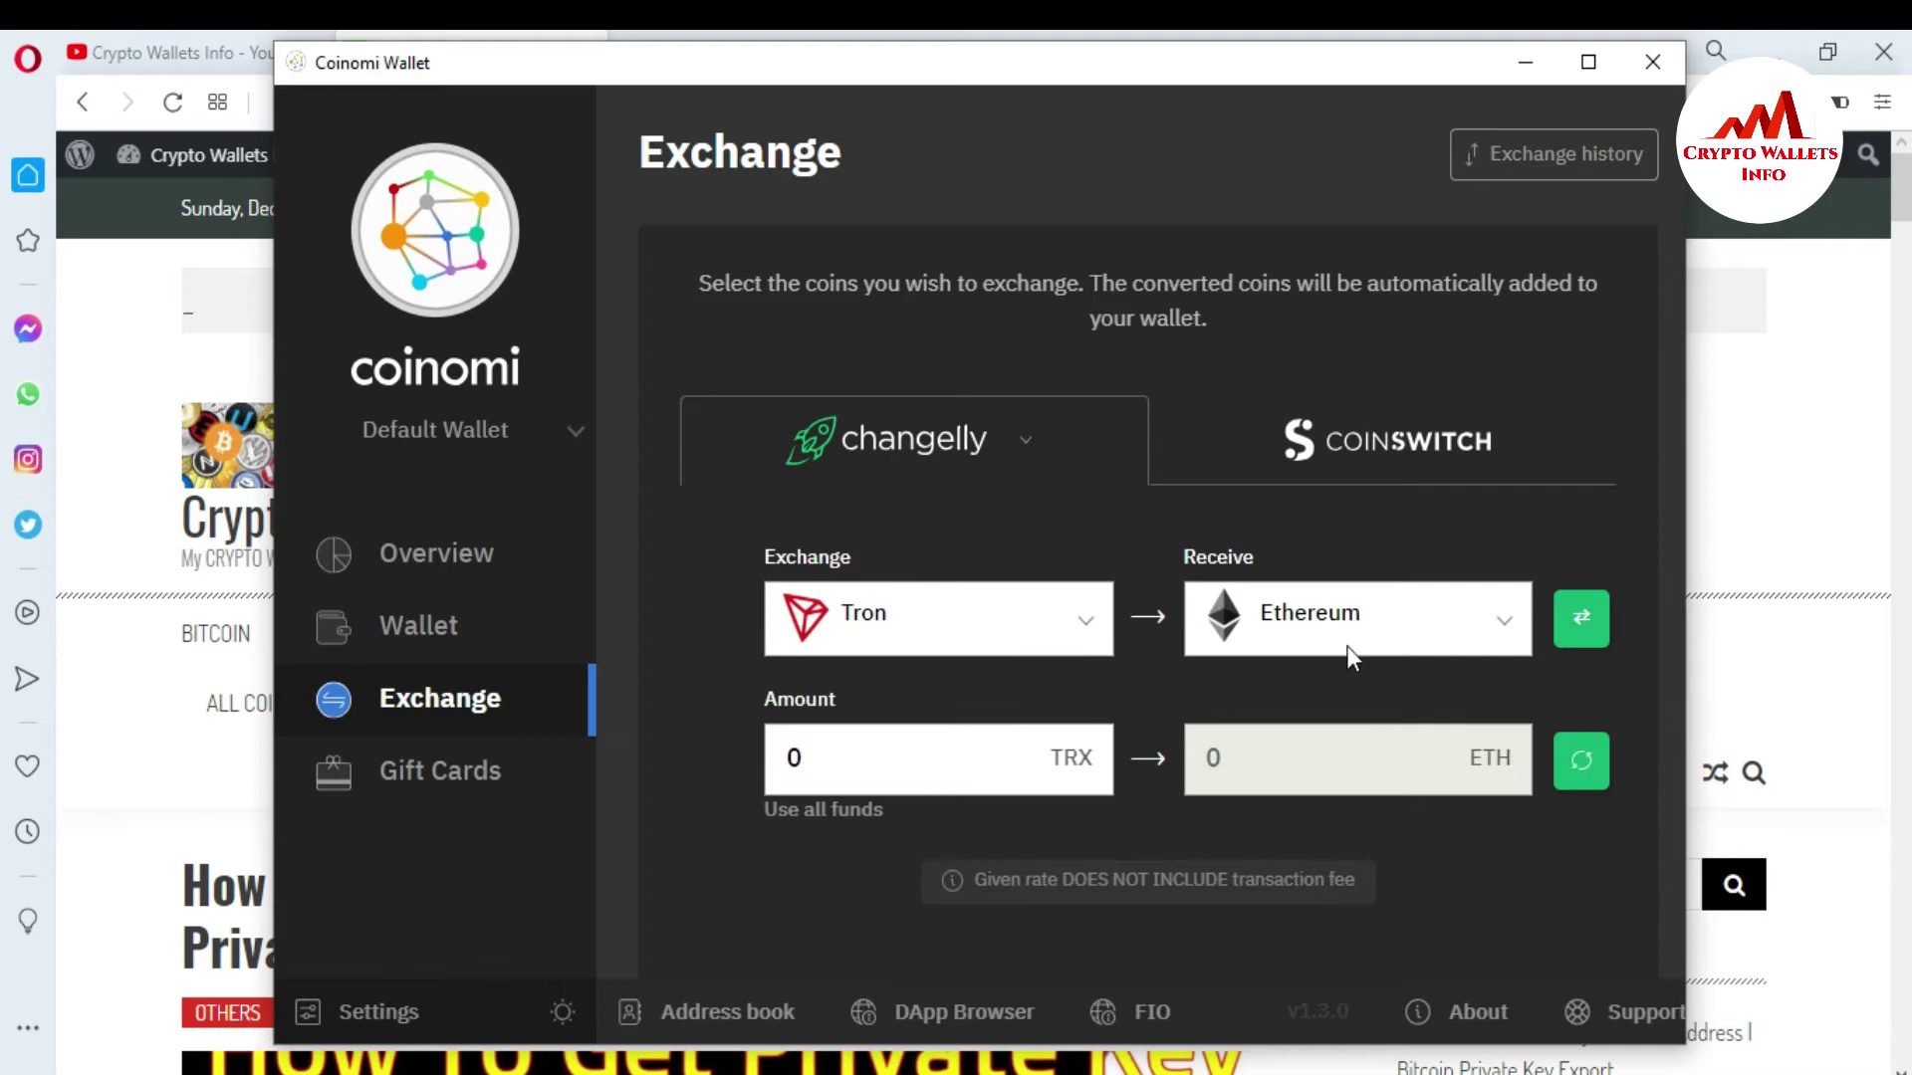
pyautogui.click(1503, 619)
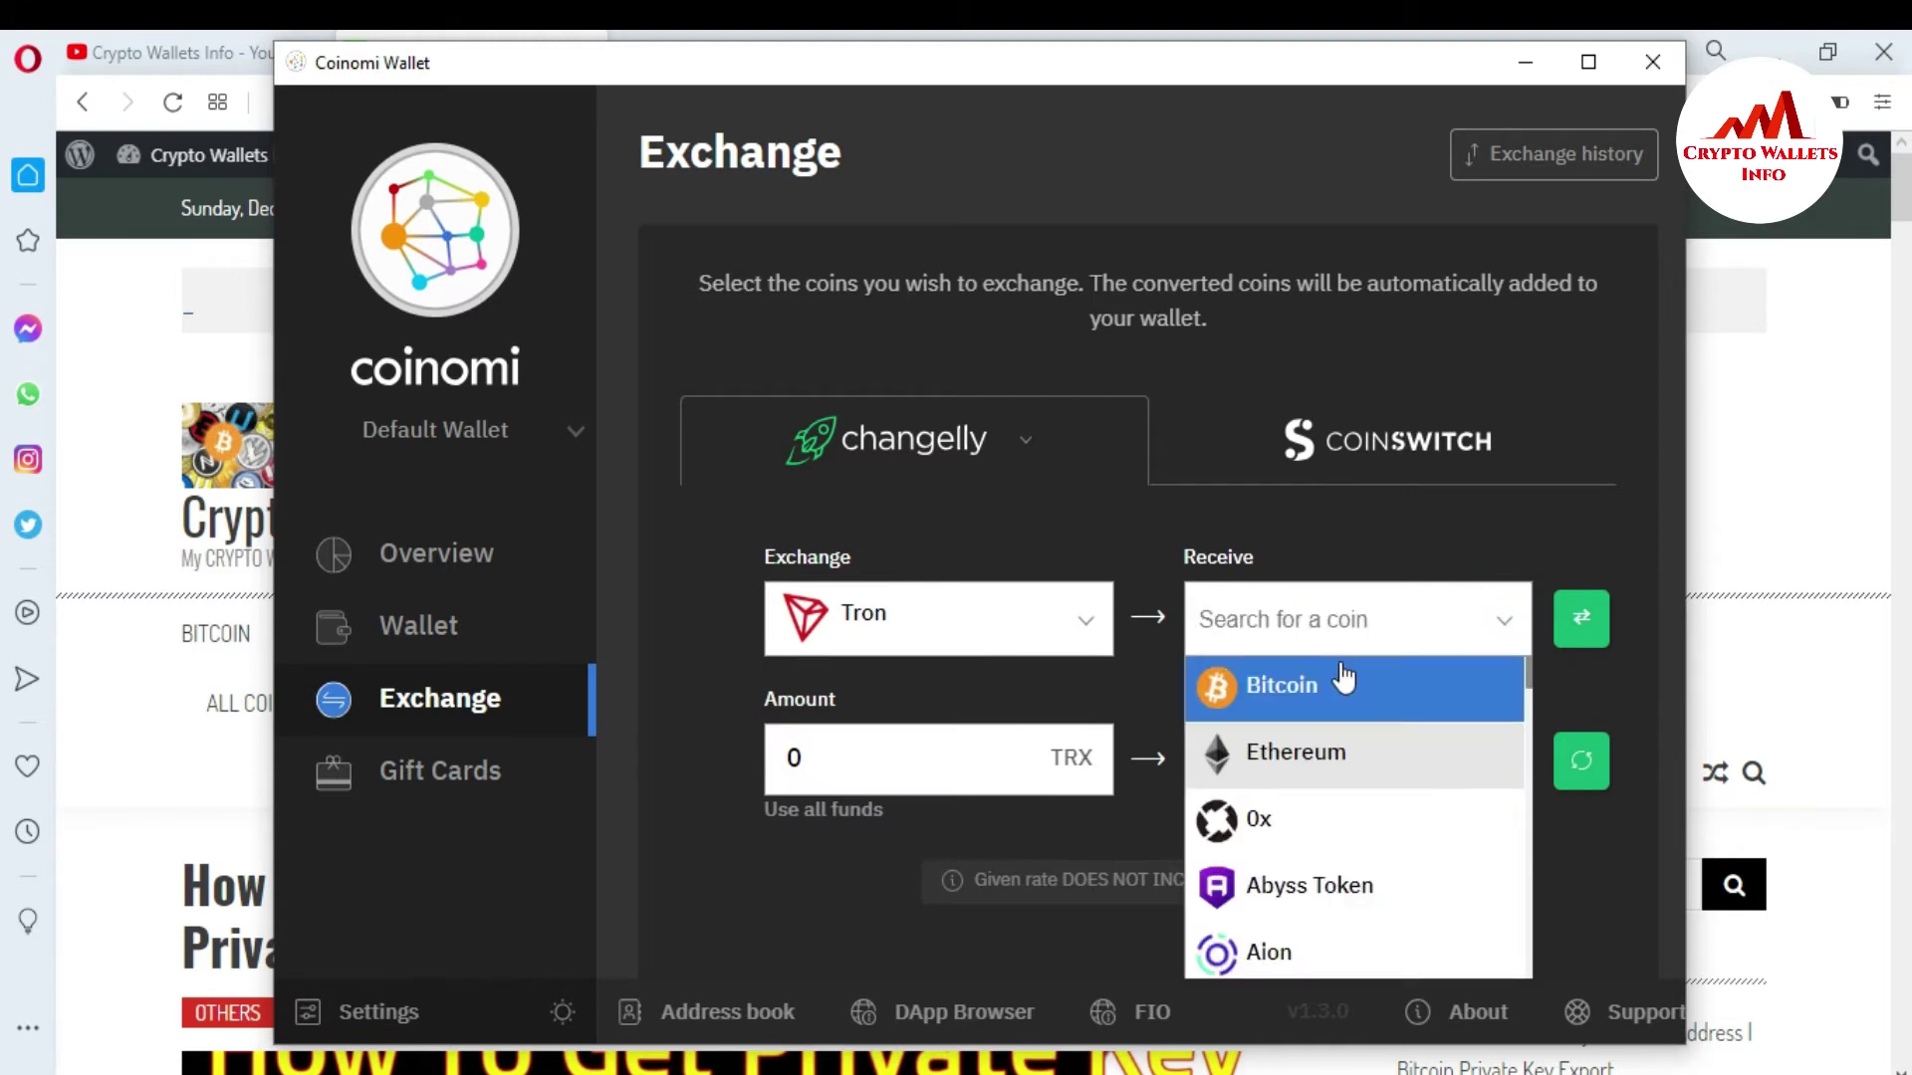
pyautogui.write('r')
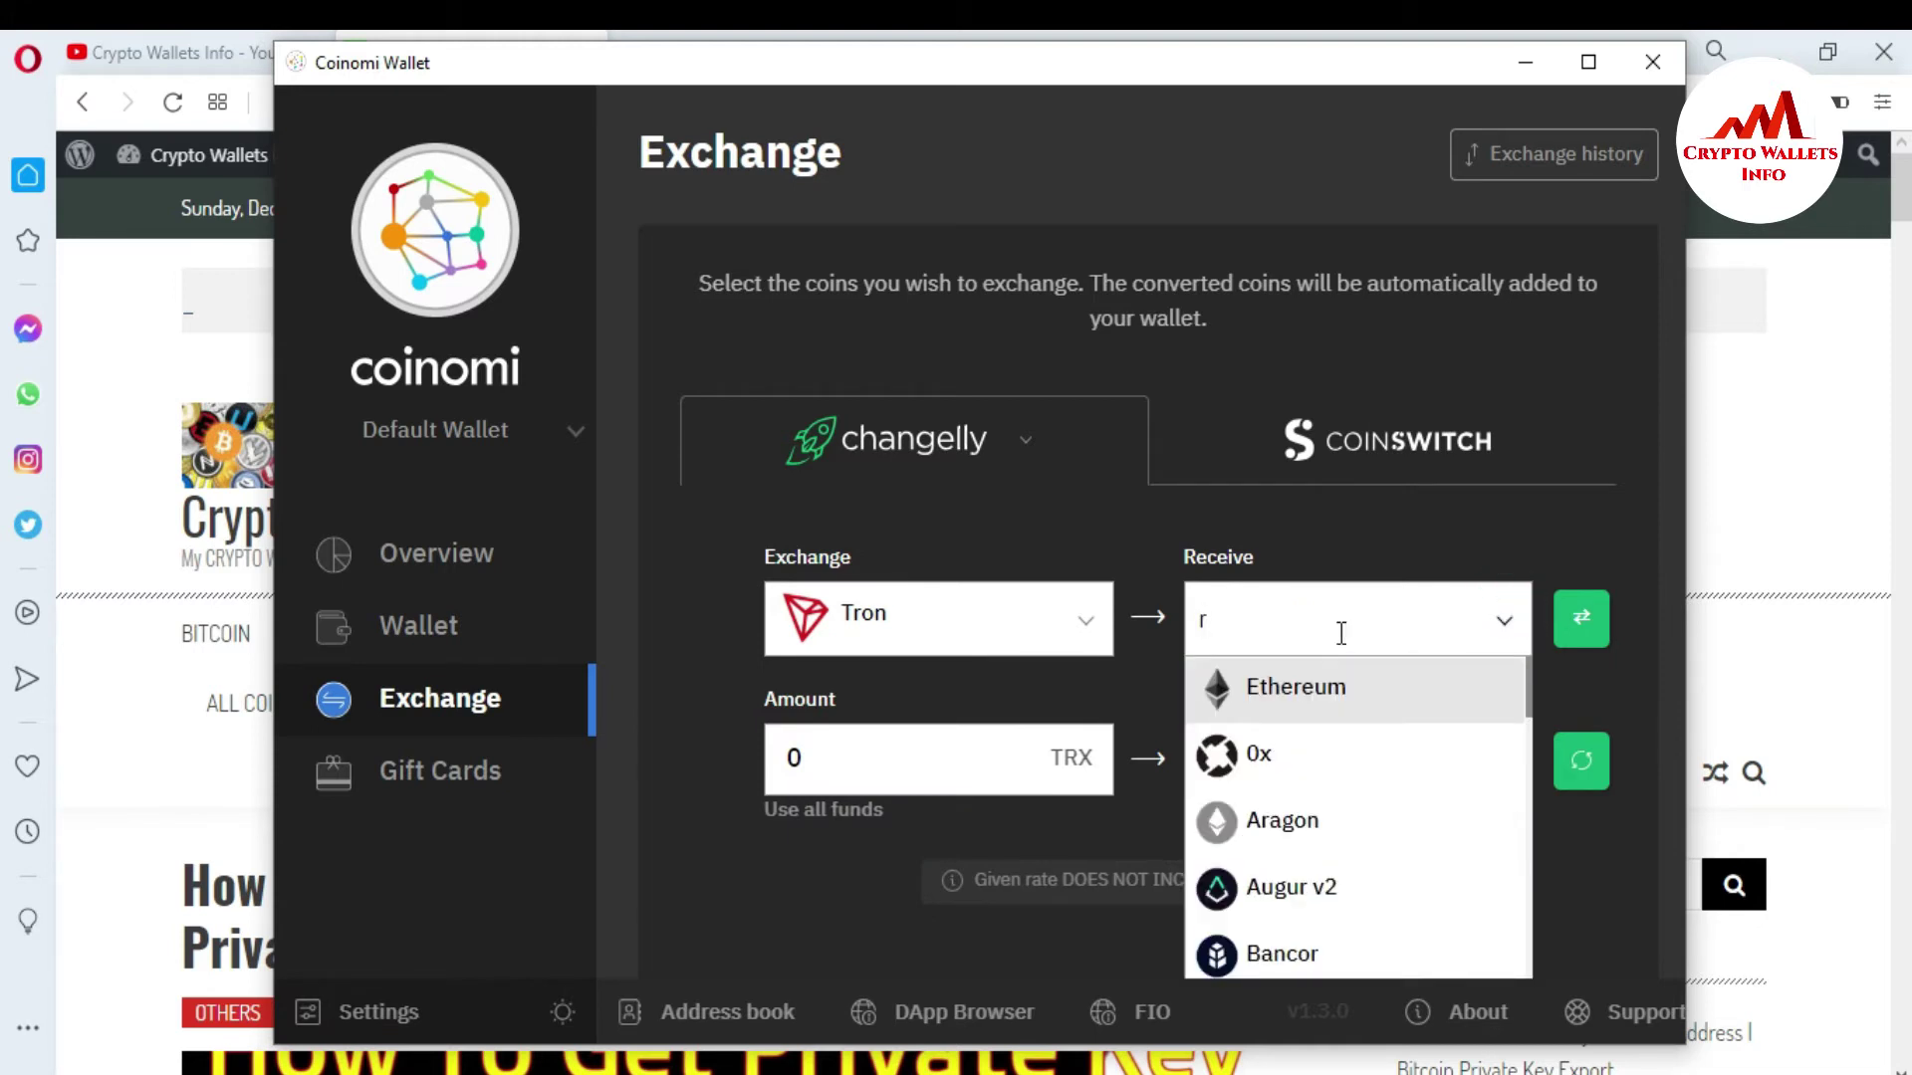
pyautogui.write('ip')
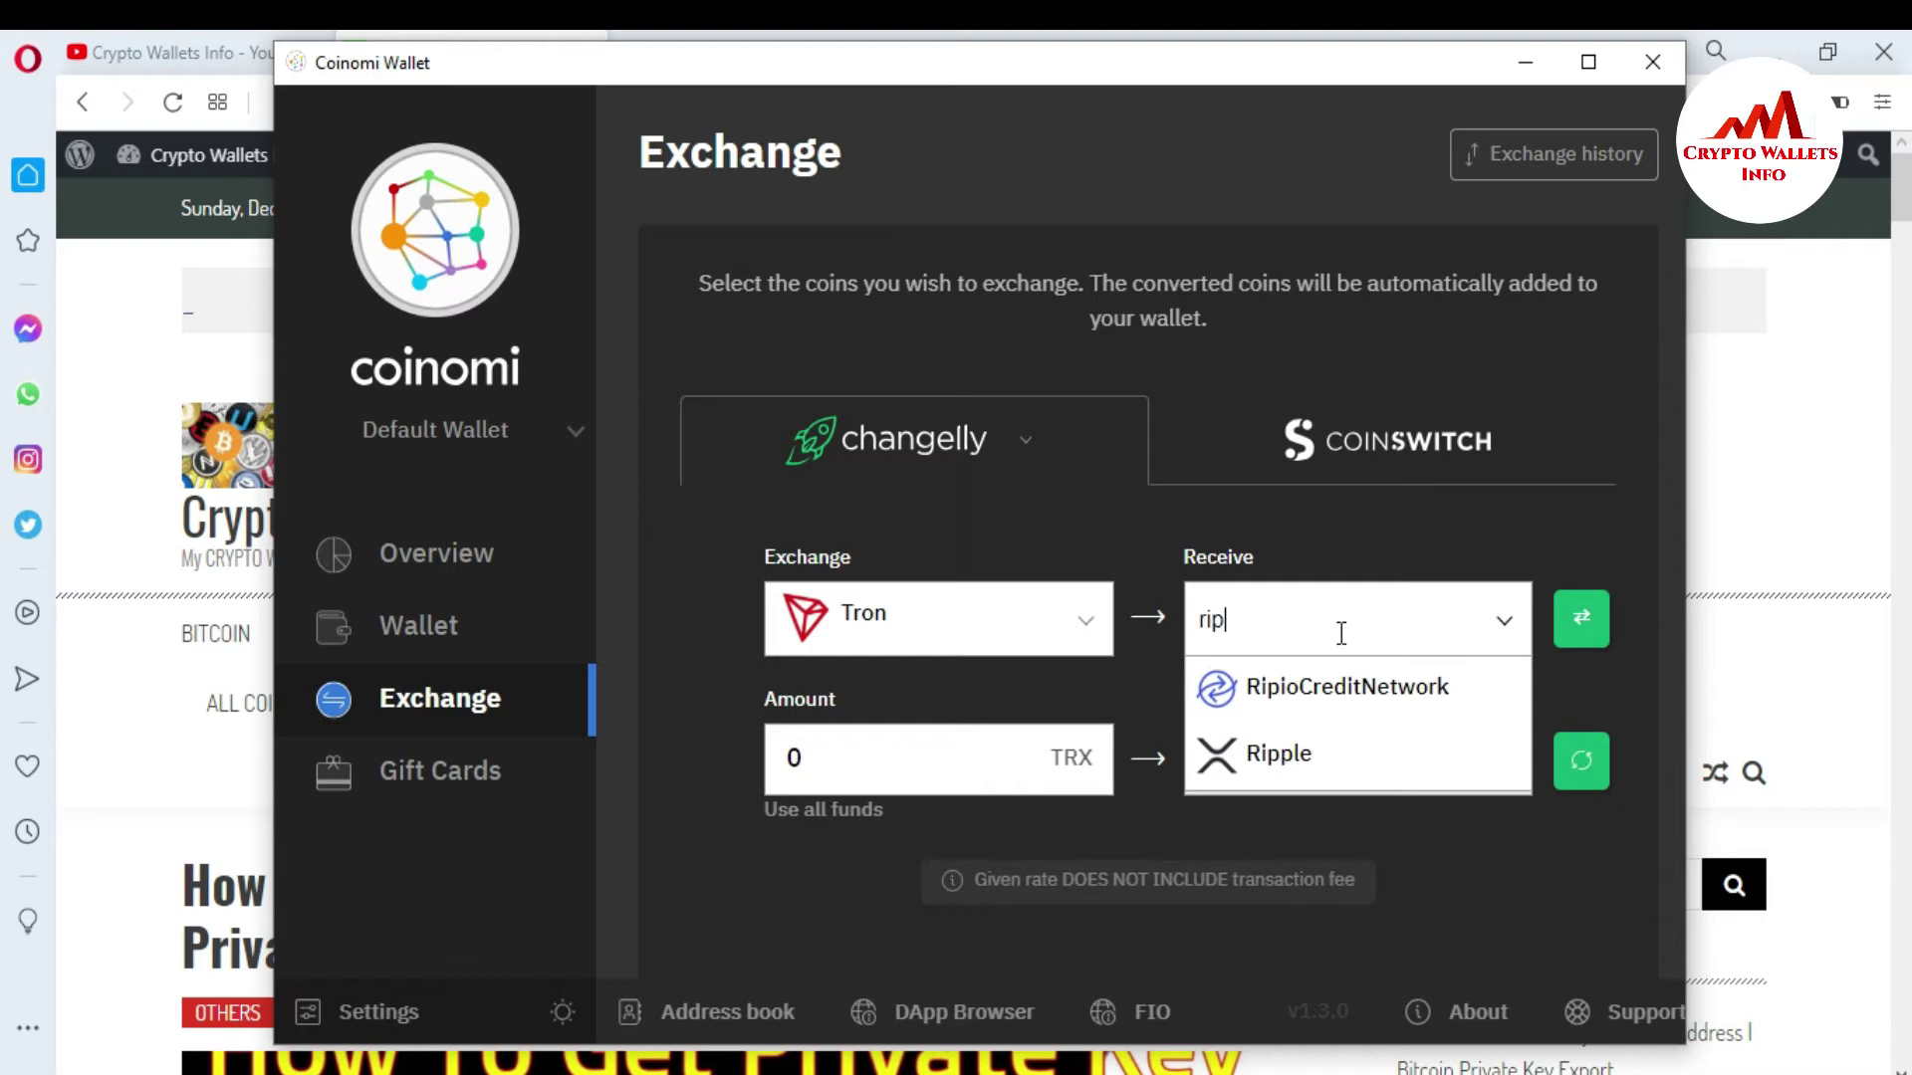
pyautogui.click(1312, 749)
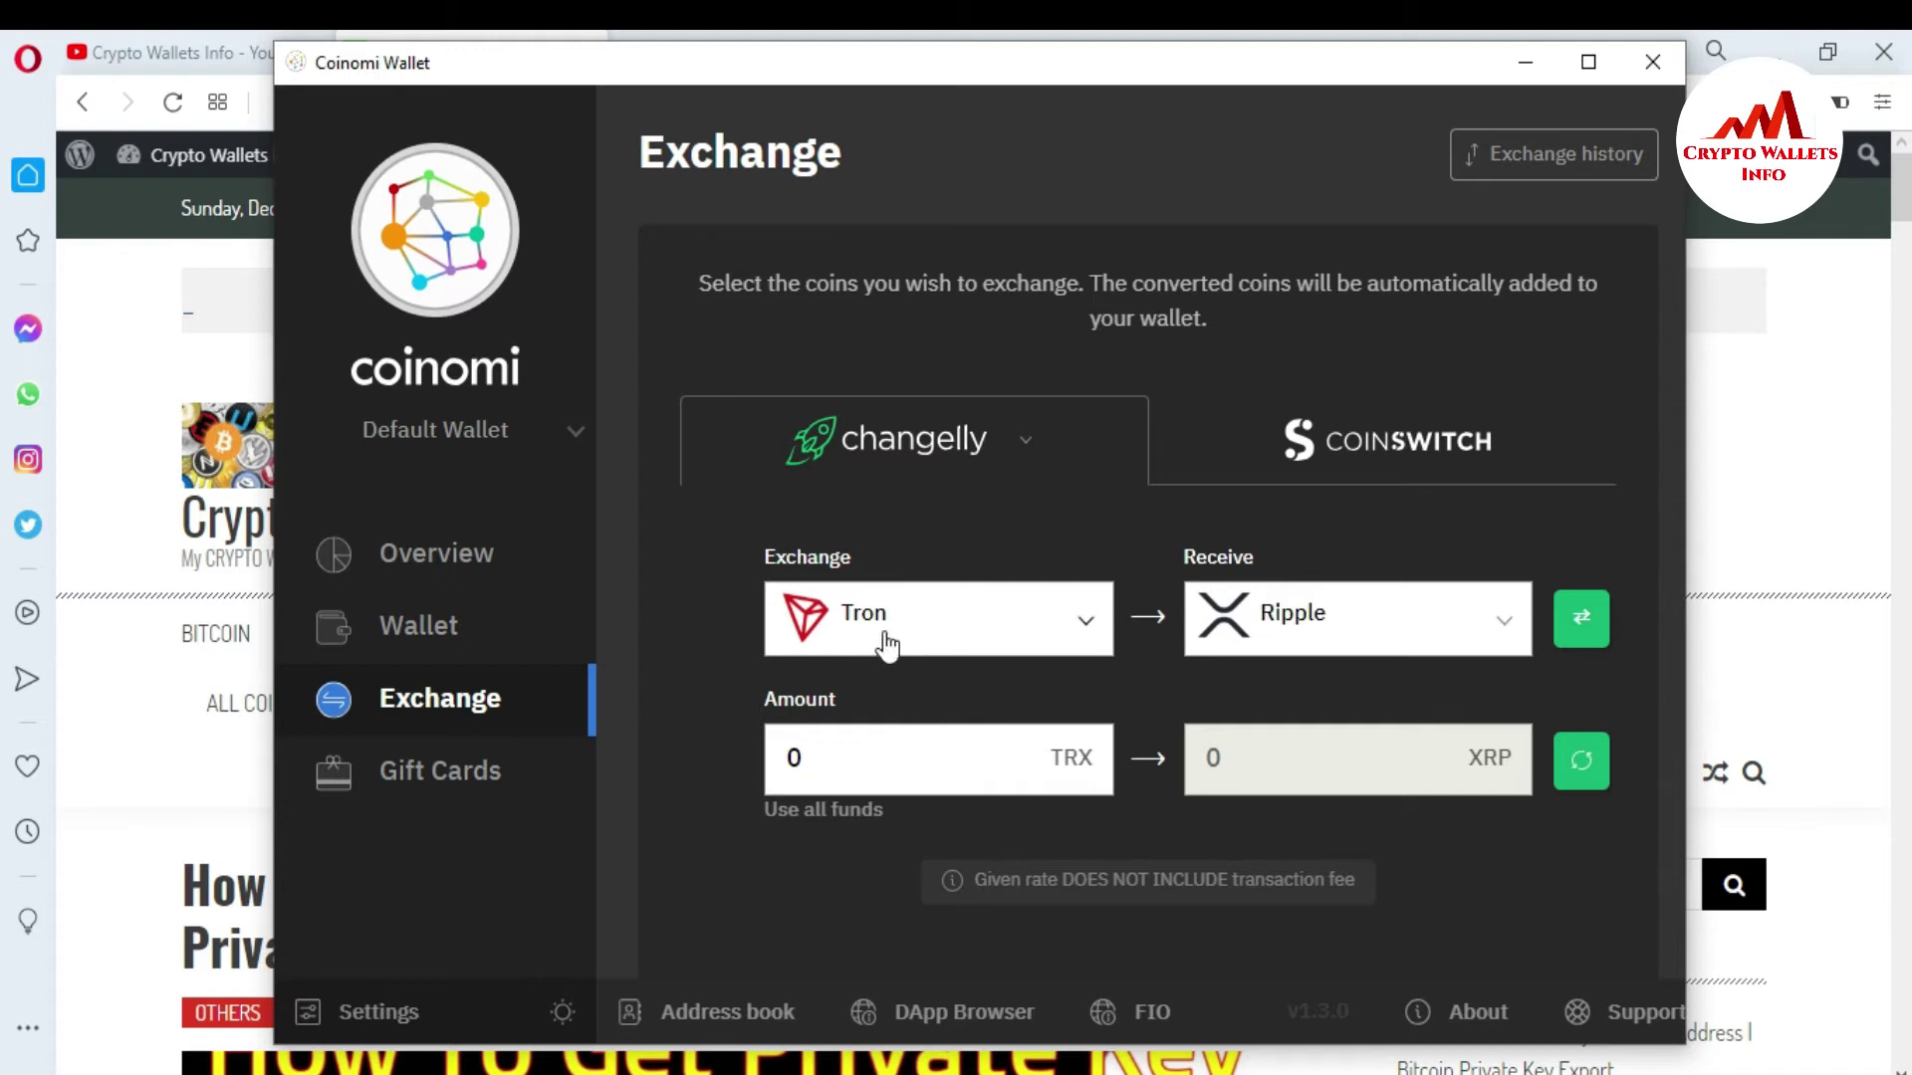
# Enter 1100 TRX as the amount, replacing 1000, and scroll down to the Next button.
pyautogui.click(895, 754)
pyautogui.write('1000')
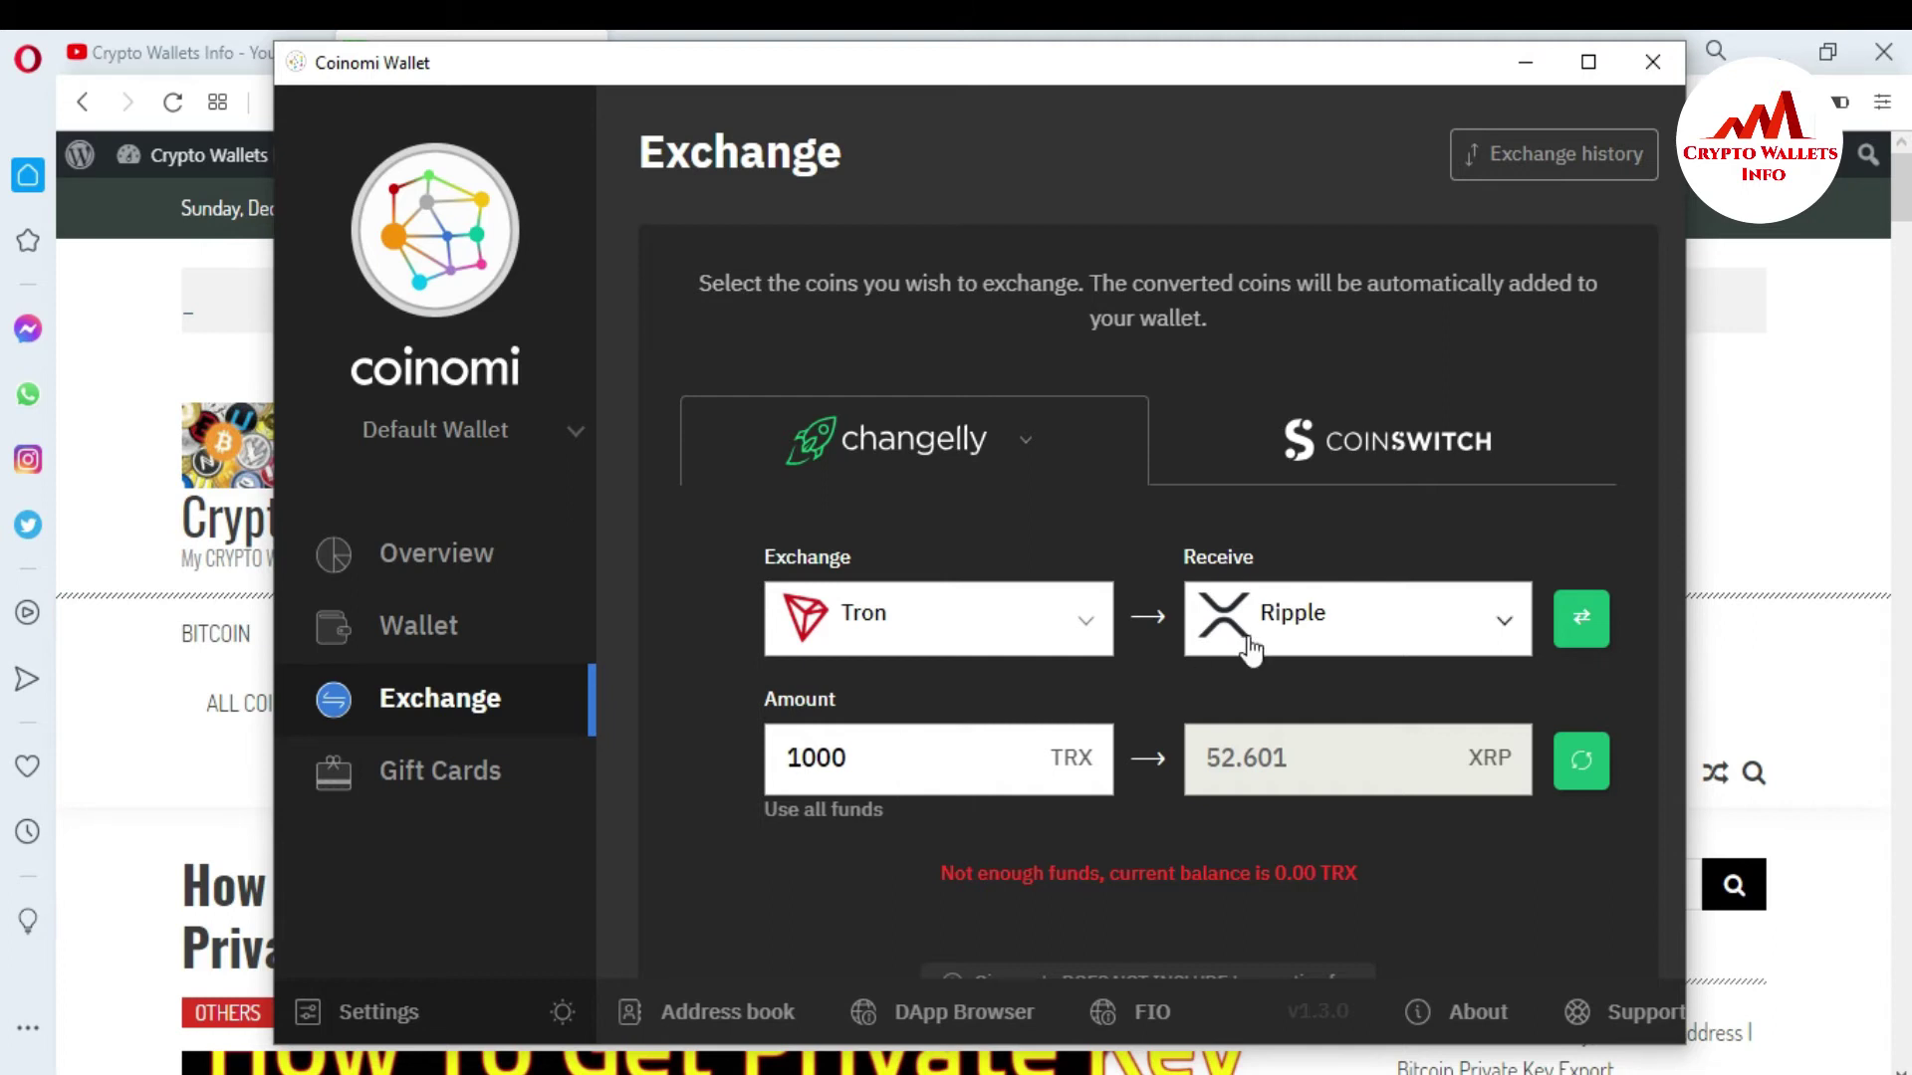
pyautogui.moveTo(908, 762); pyautogui.dragTo(731, 776)
pyautogui.press('BackSpace')
pyautogui.write('1100')
pyautogui.click(1659, 841)
pyautogui.scroll(-3, 1614, 876)
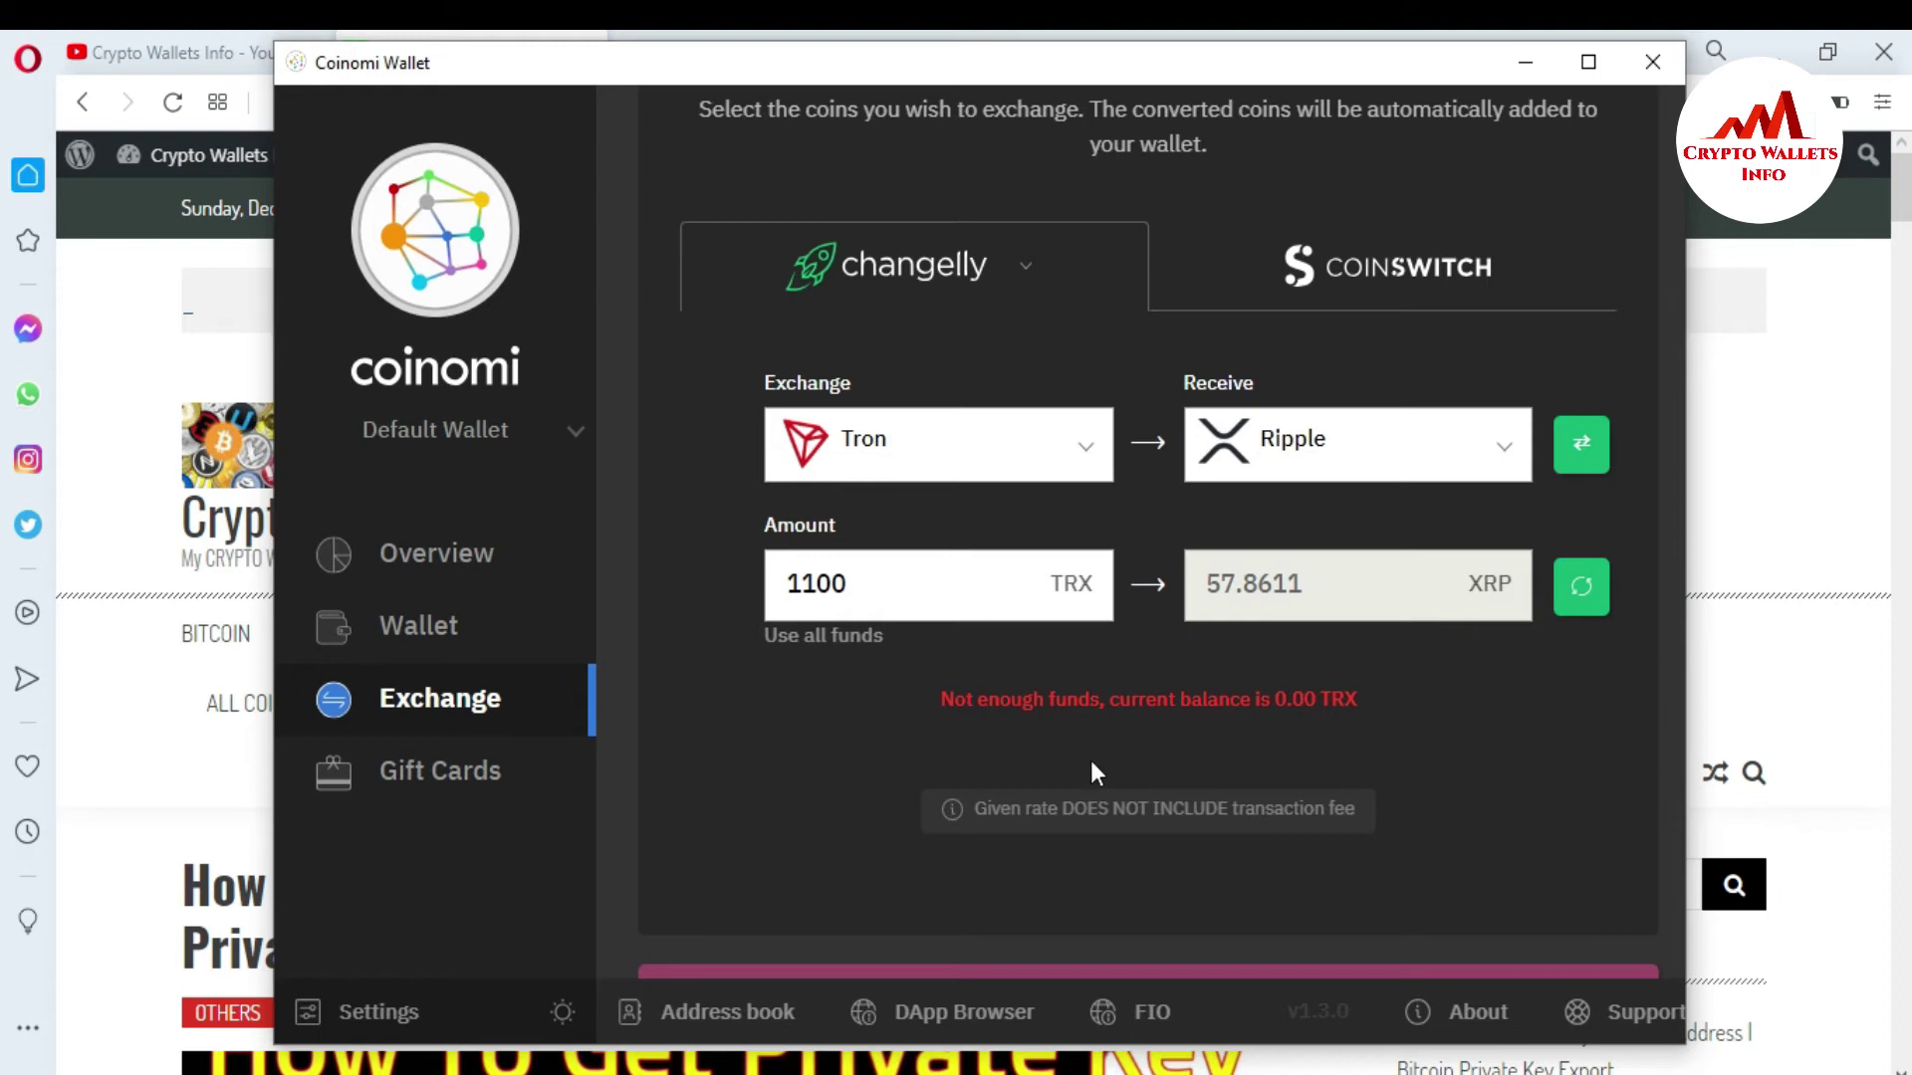
pyautogui.scroll(-1, 1563, 804)
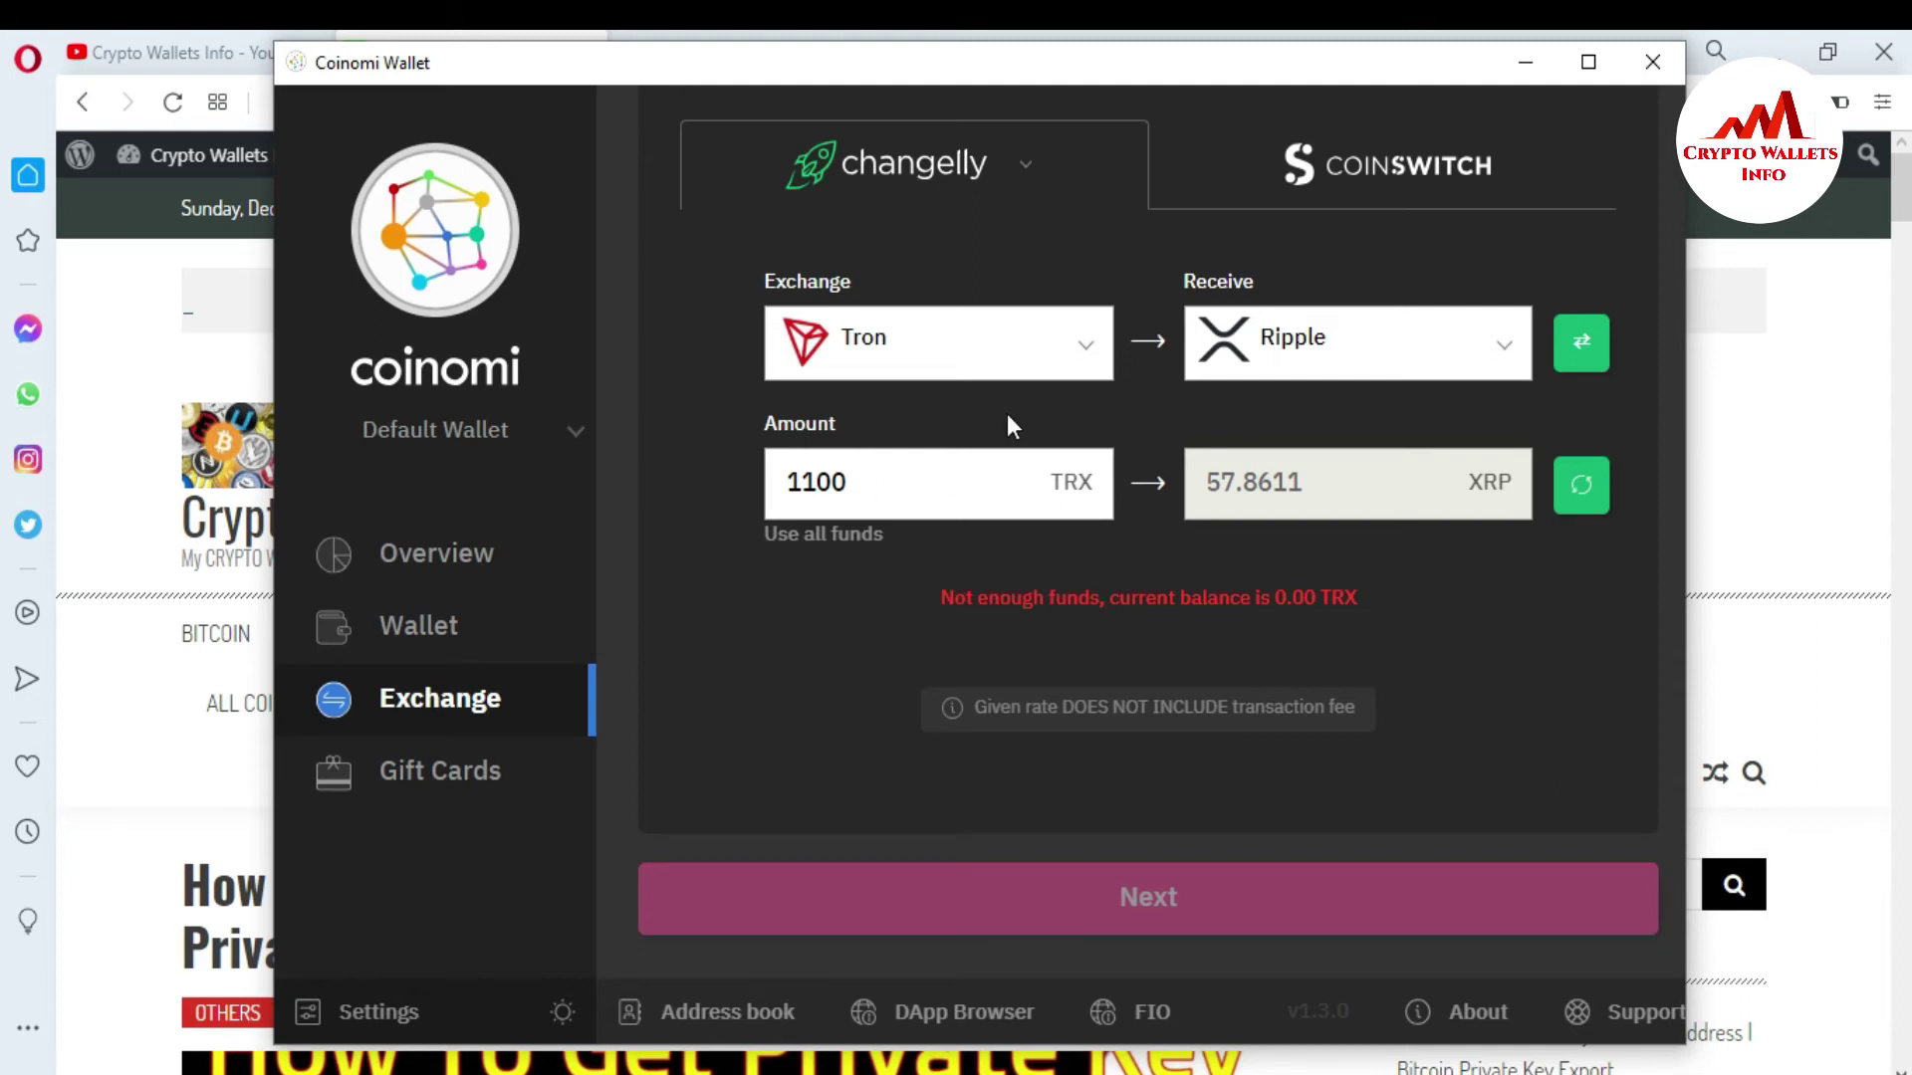
# Search 'doge' in the exchange-from coin list and repeatedly try to select it.
pyautogui.click(1071, 363)
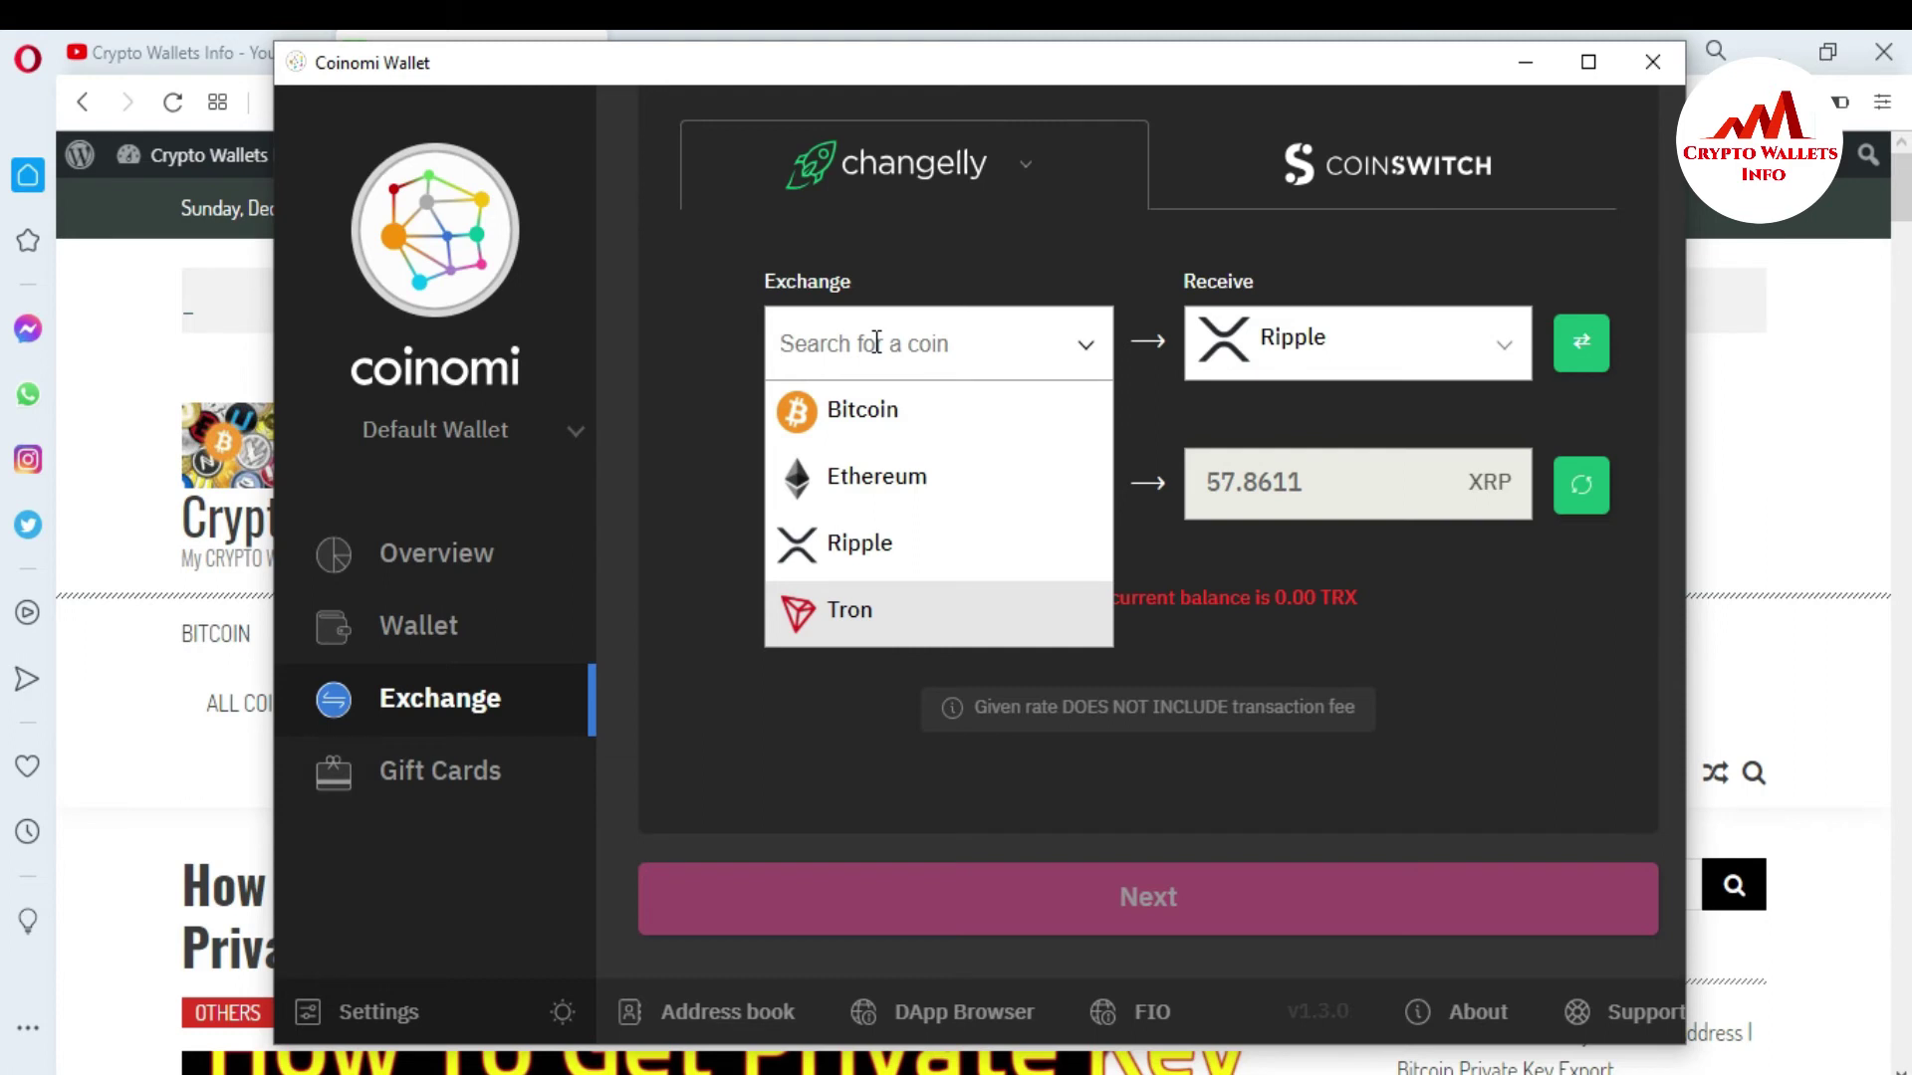
pyautogui.write('doge')
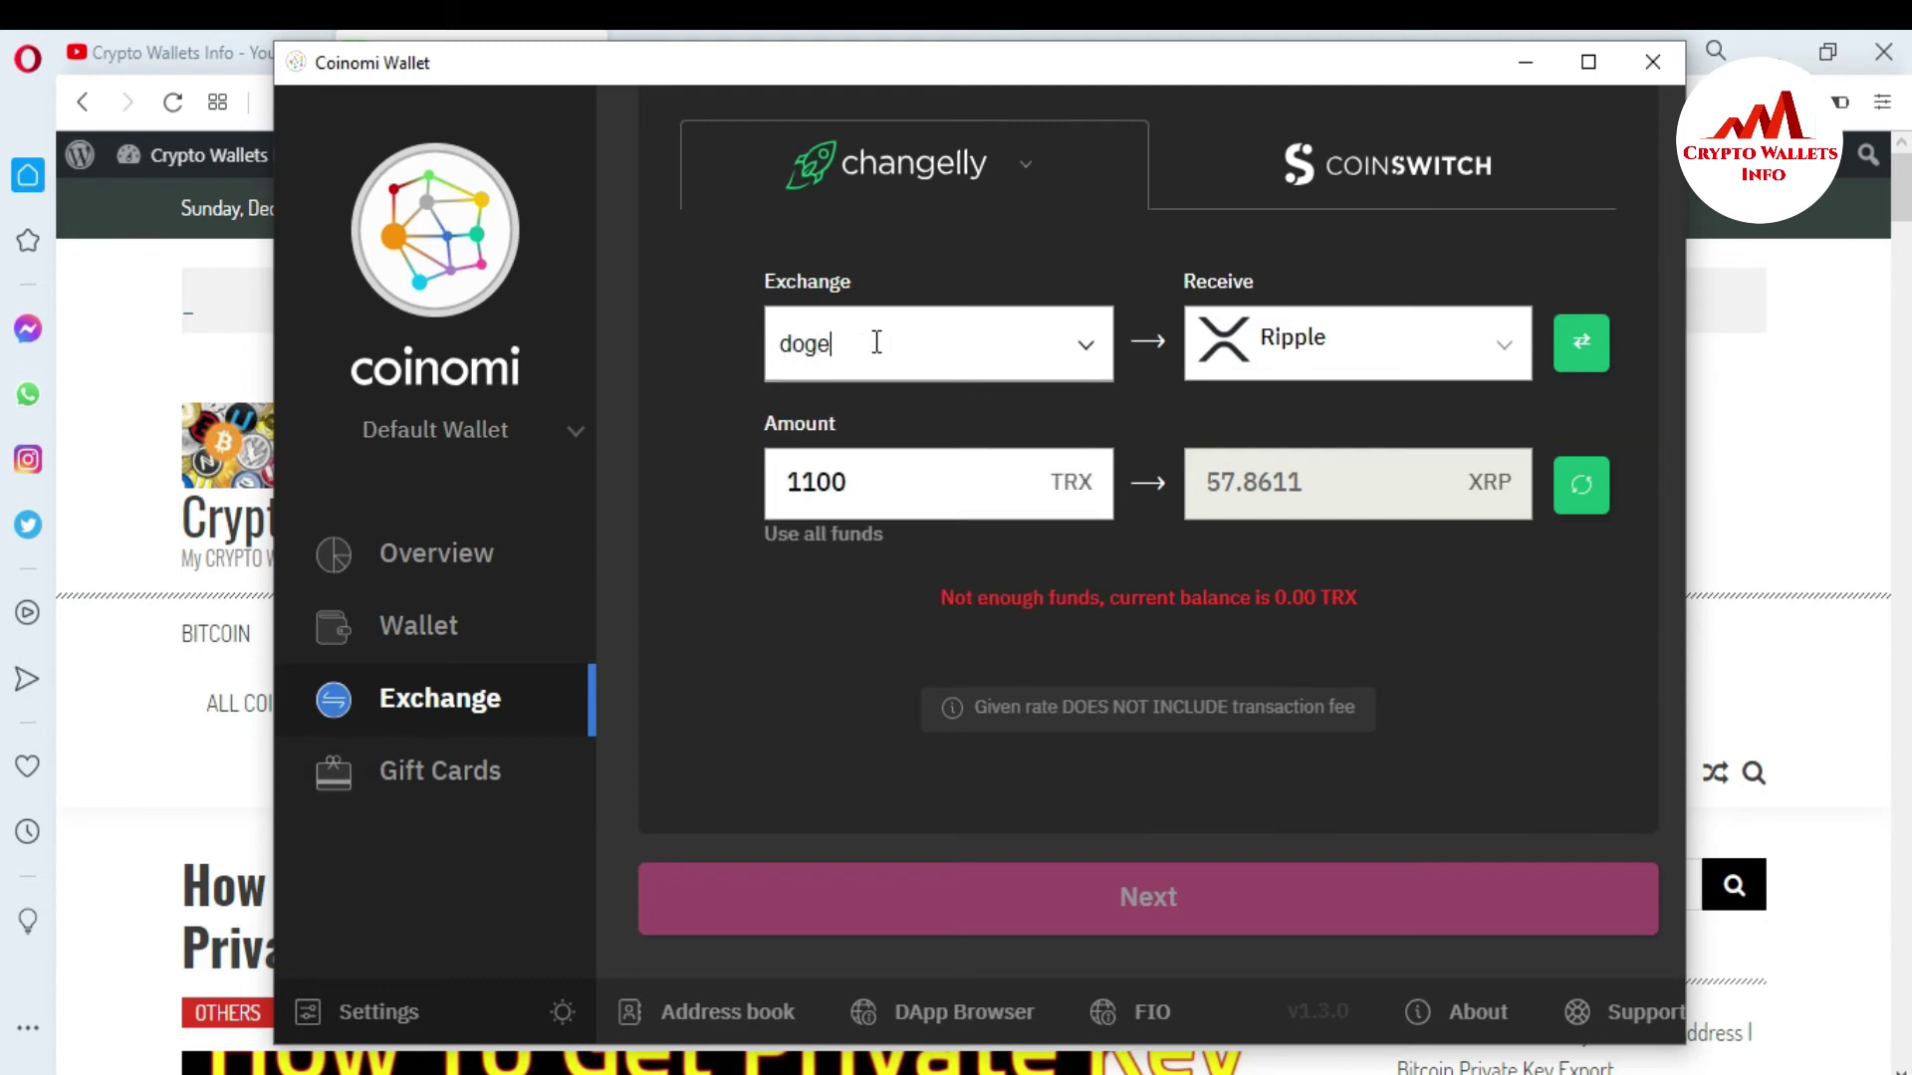
pyautogui.click(1092, 357)
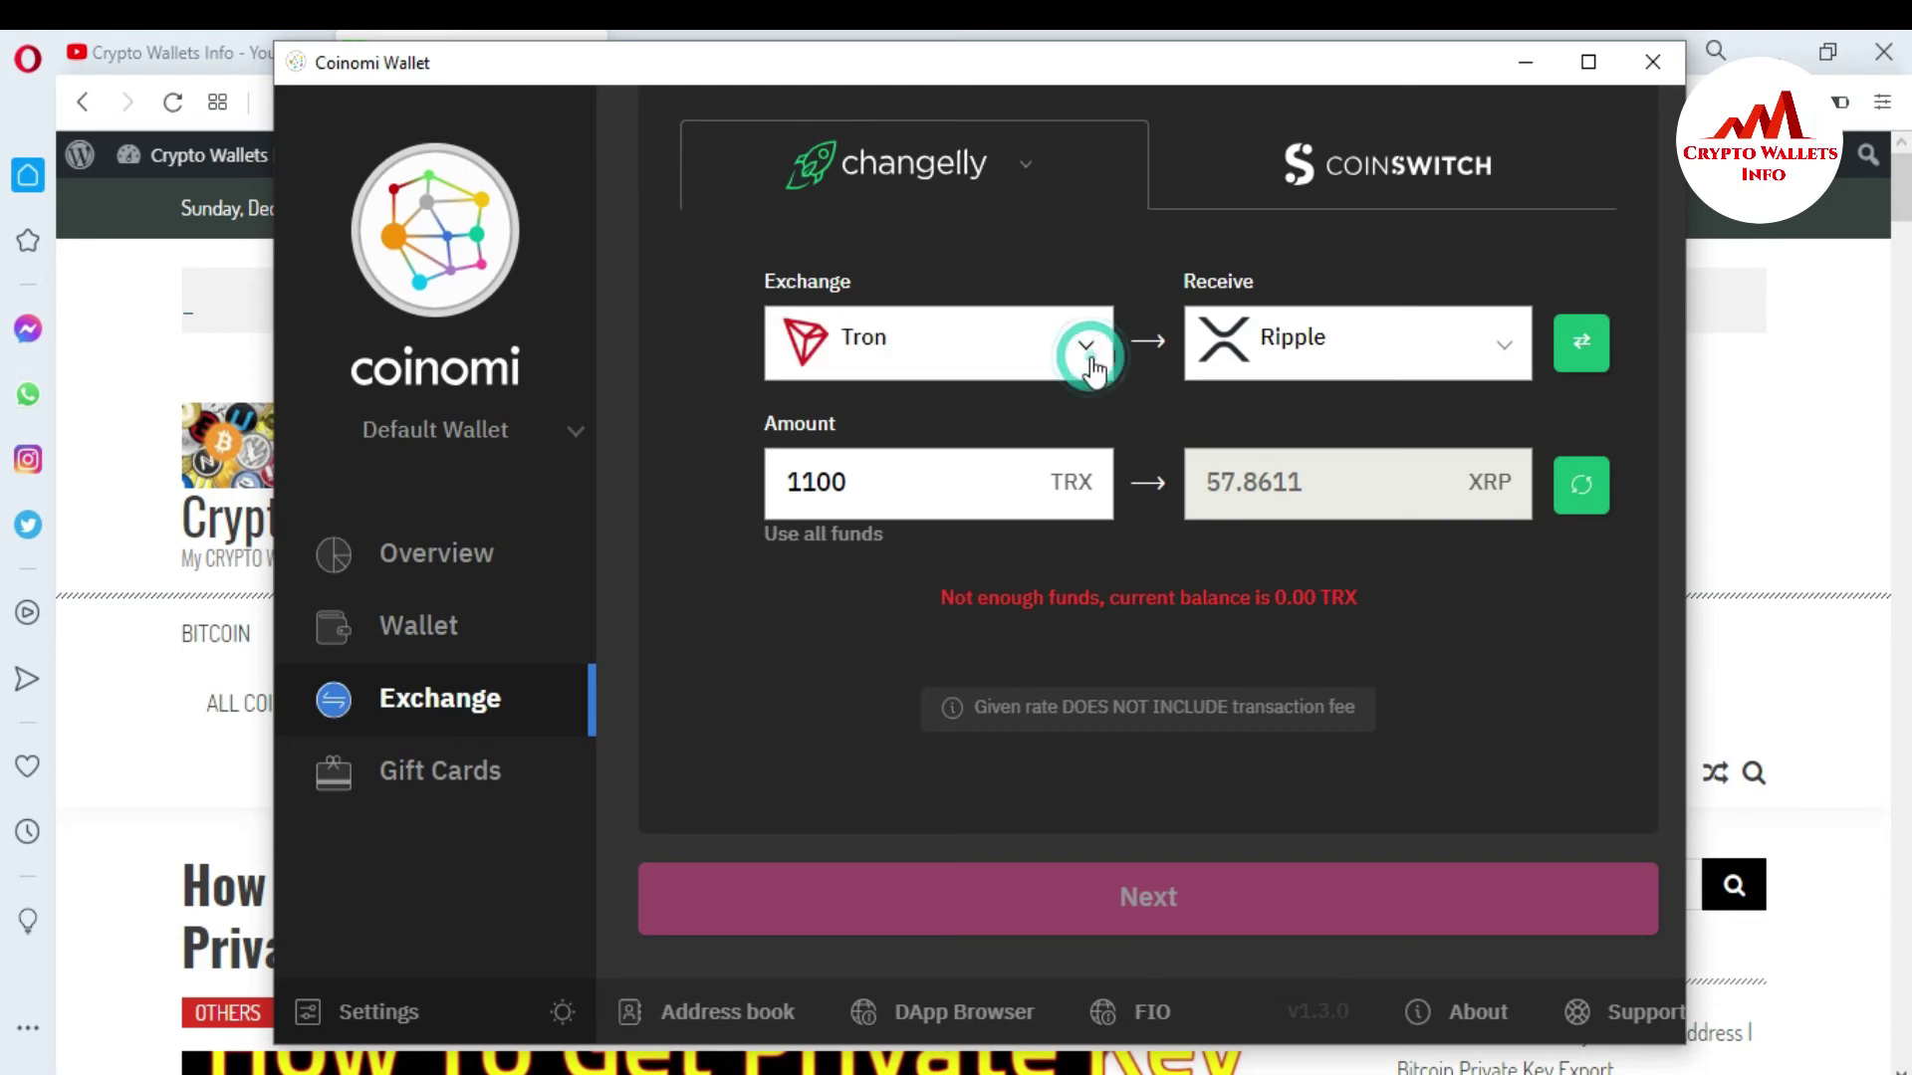
pyautogui.click(1092, 357)
pyautogui.click(1092, 357)
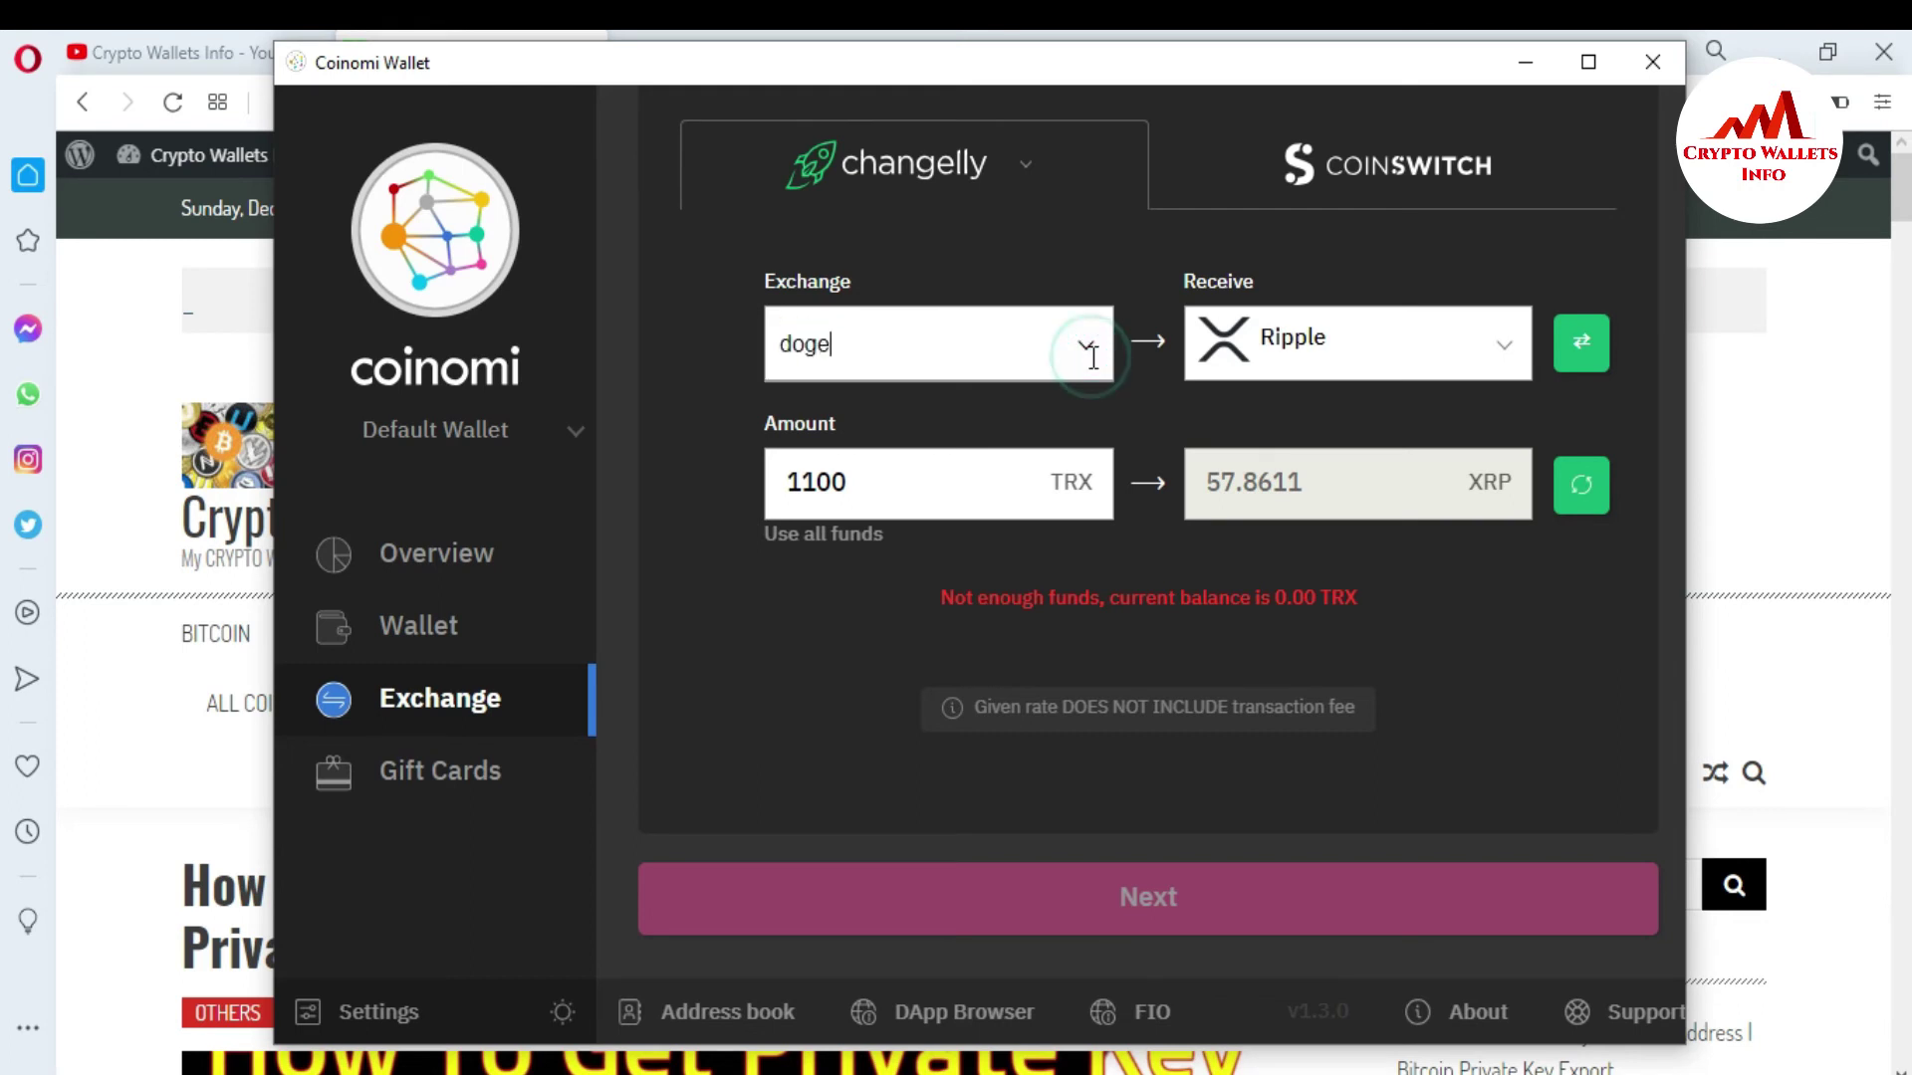
pyautogui.click(1081, 353)
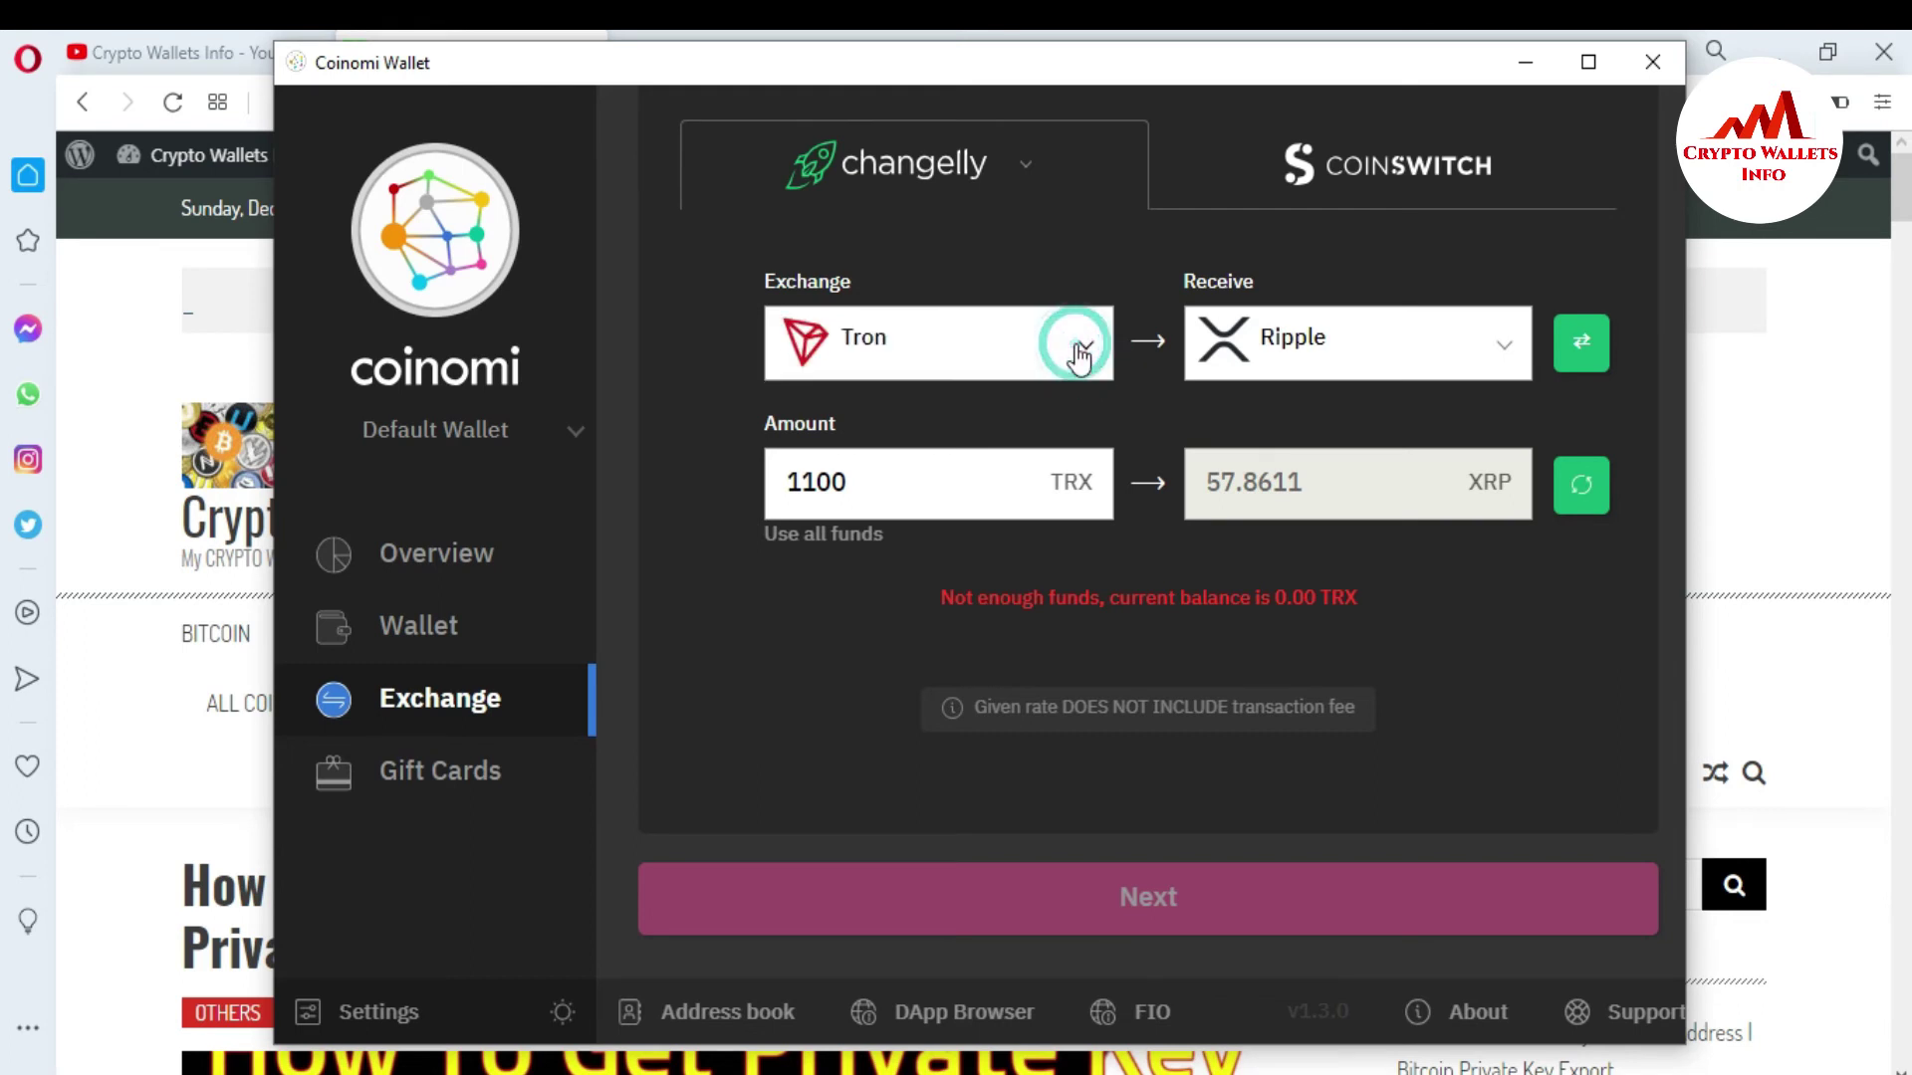
pyautogui.click(883, 357)
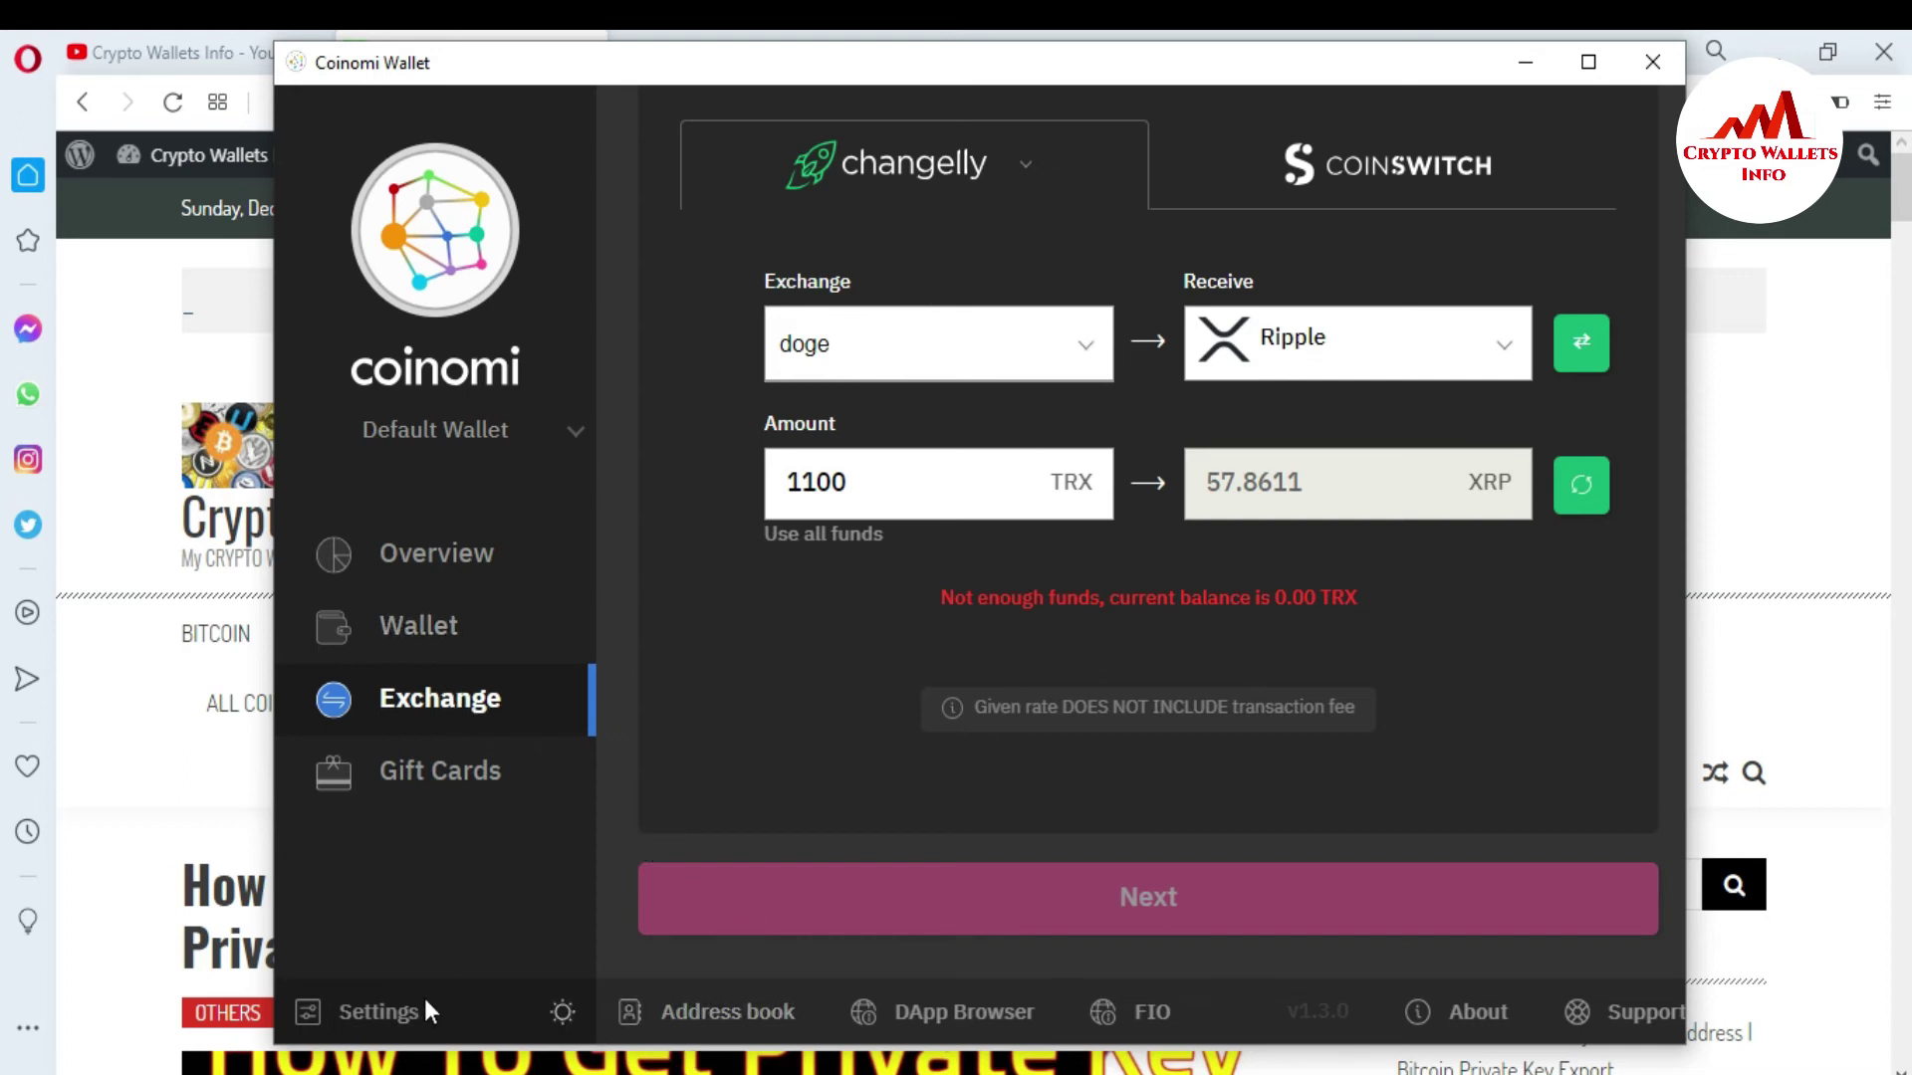
# Add Dogecoin via Add Asset > Add Coin, confirming with the wallet password.
pyautogui.click(438, 626)
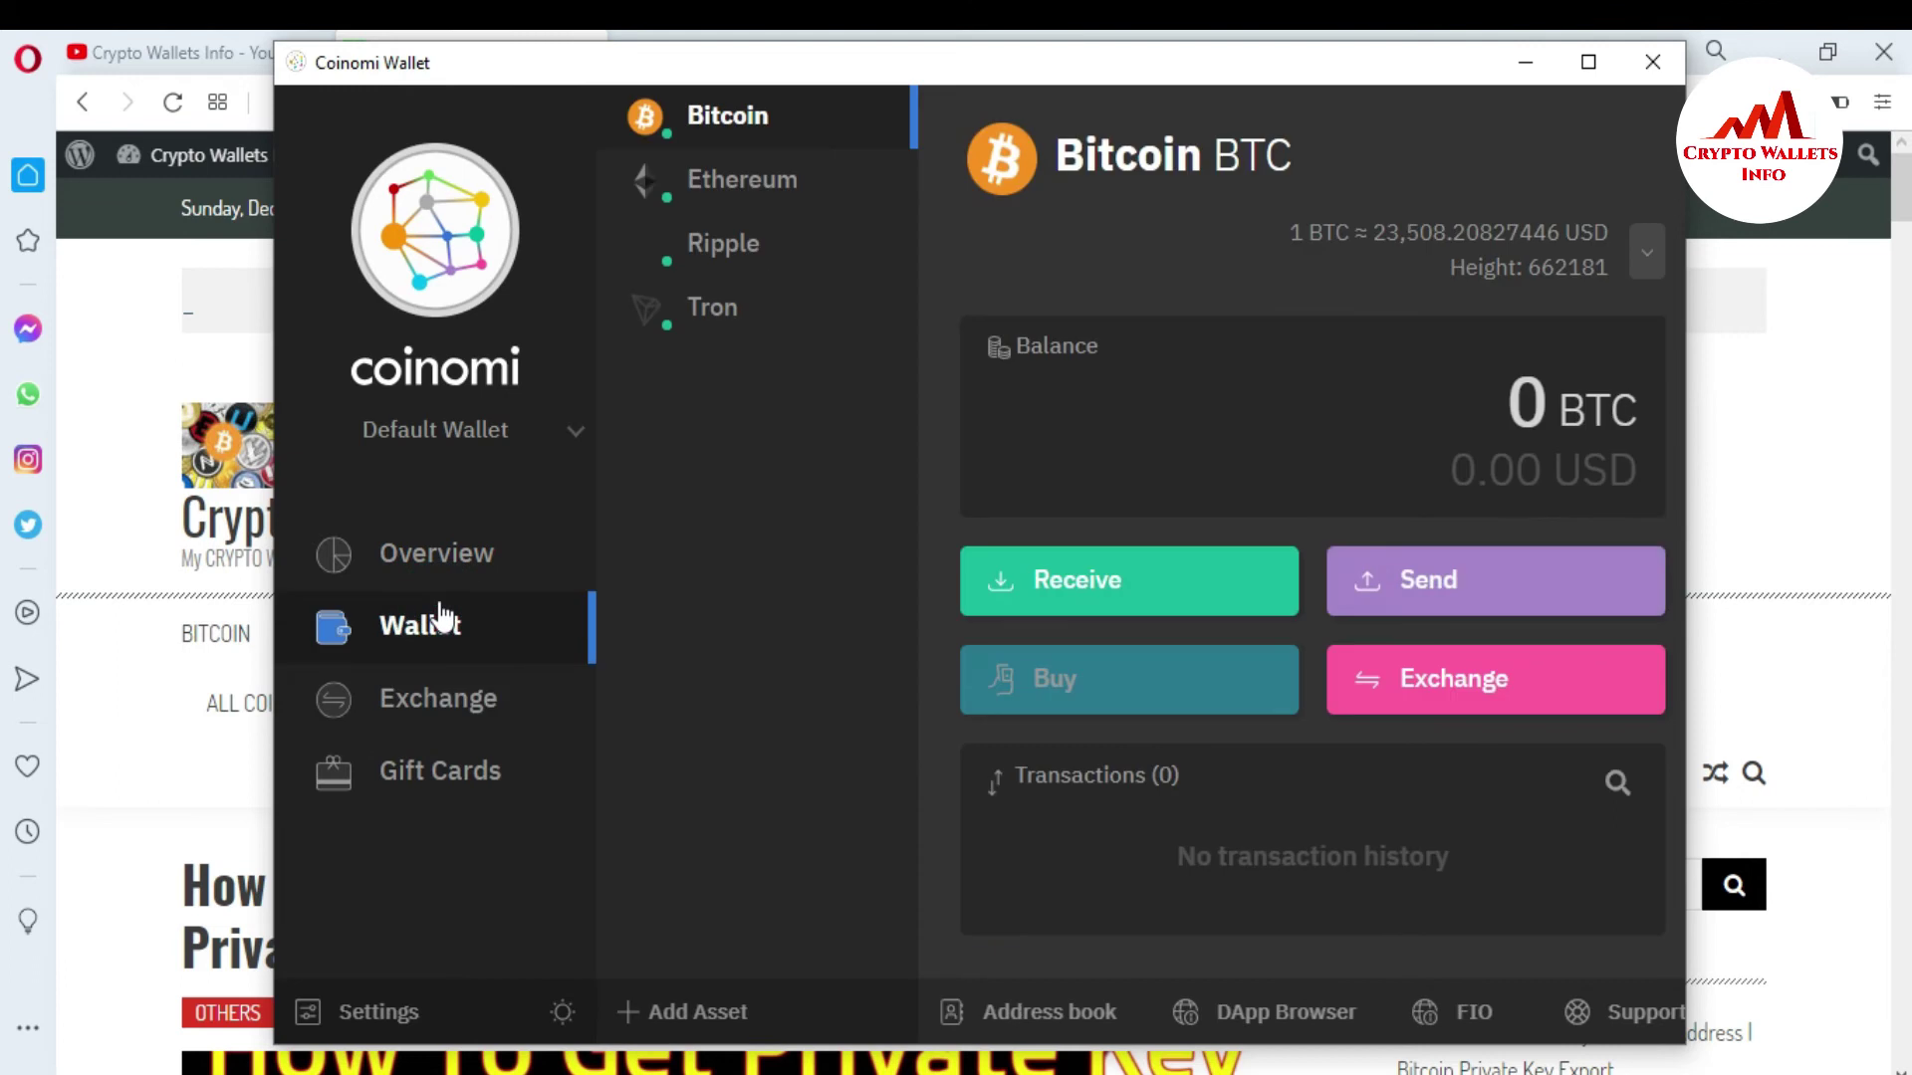
pyautogui.click(682, 1015)
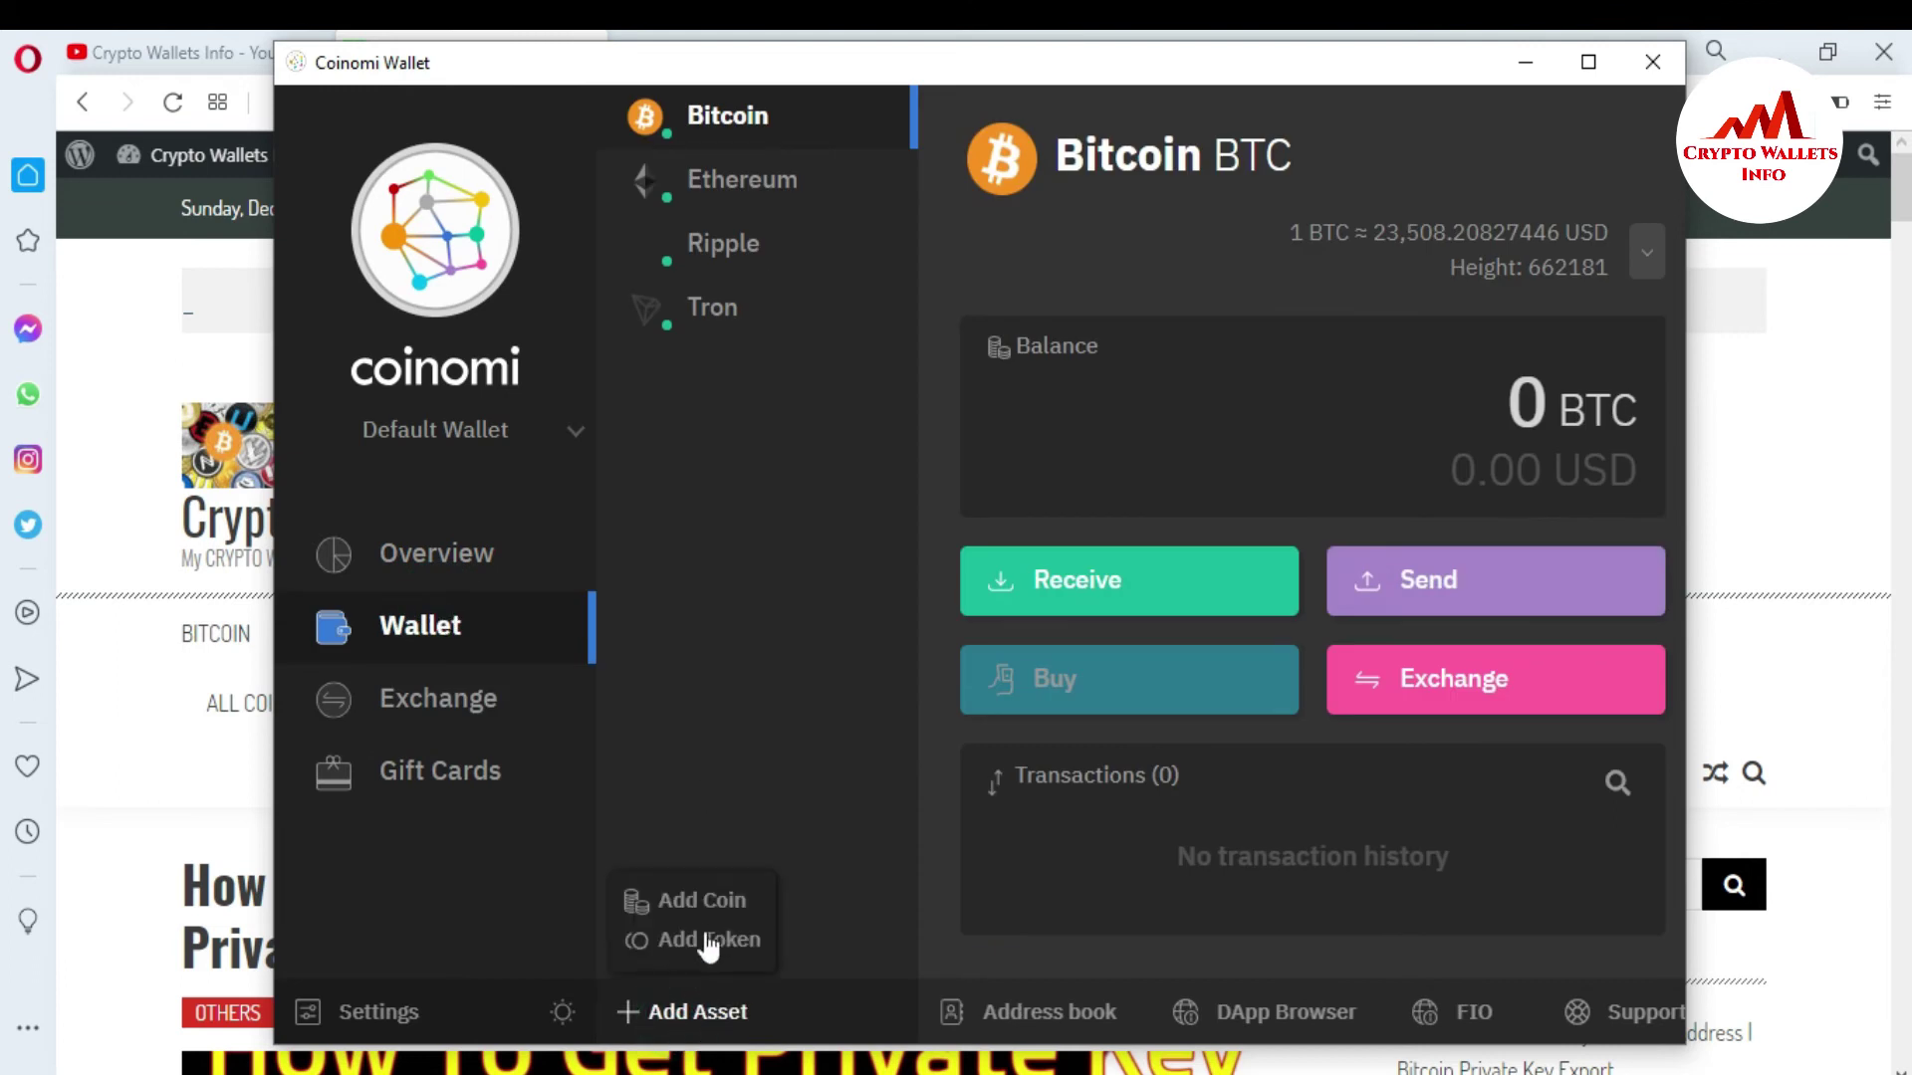
pyautogui.click(707, 911)
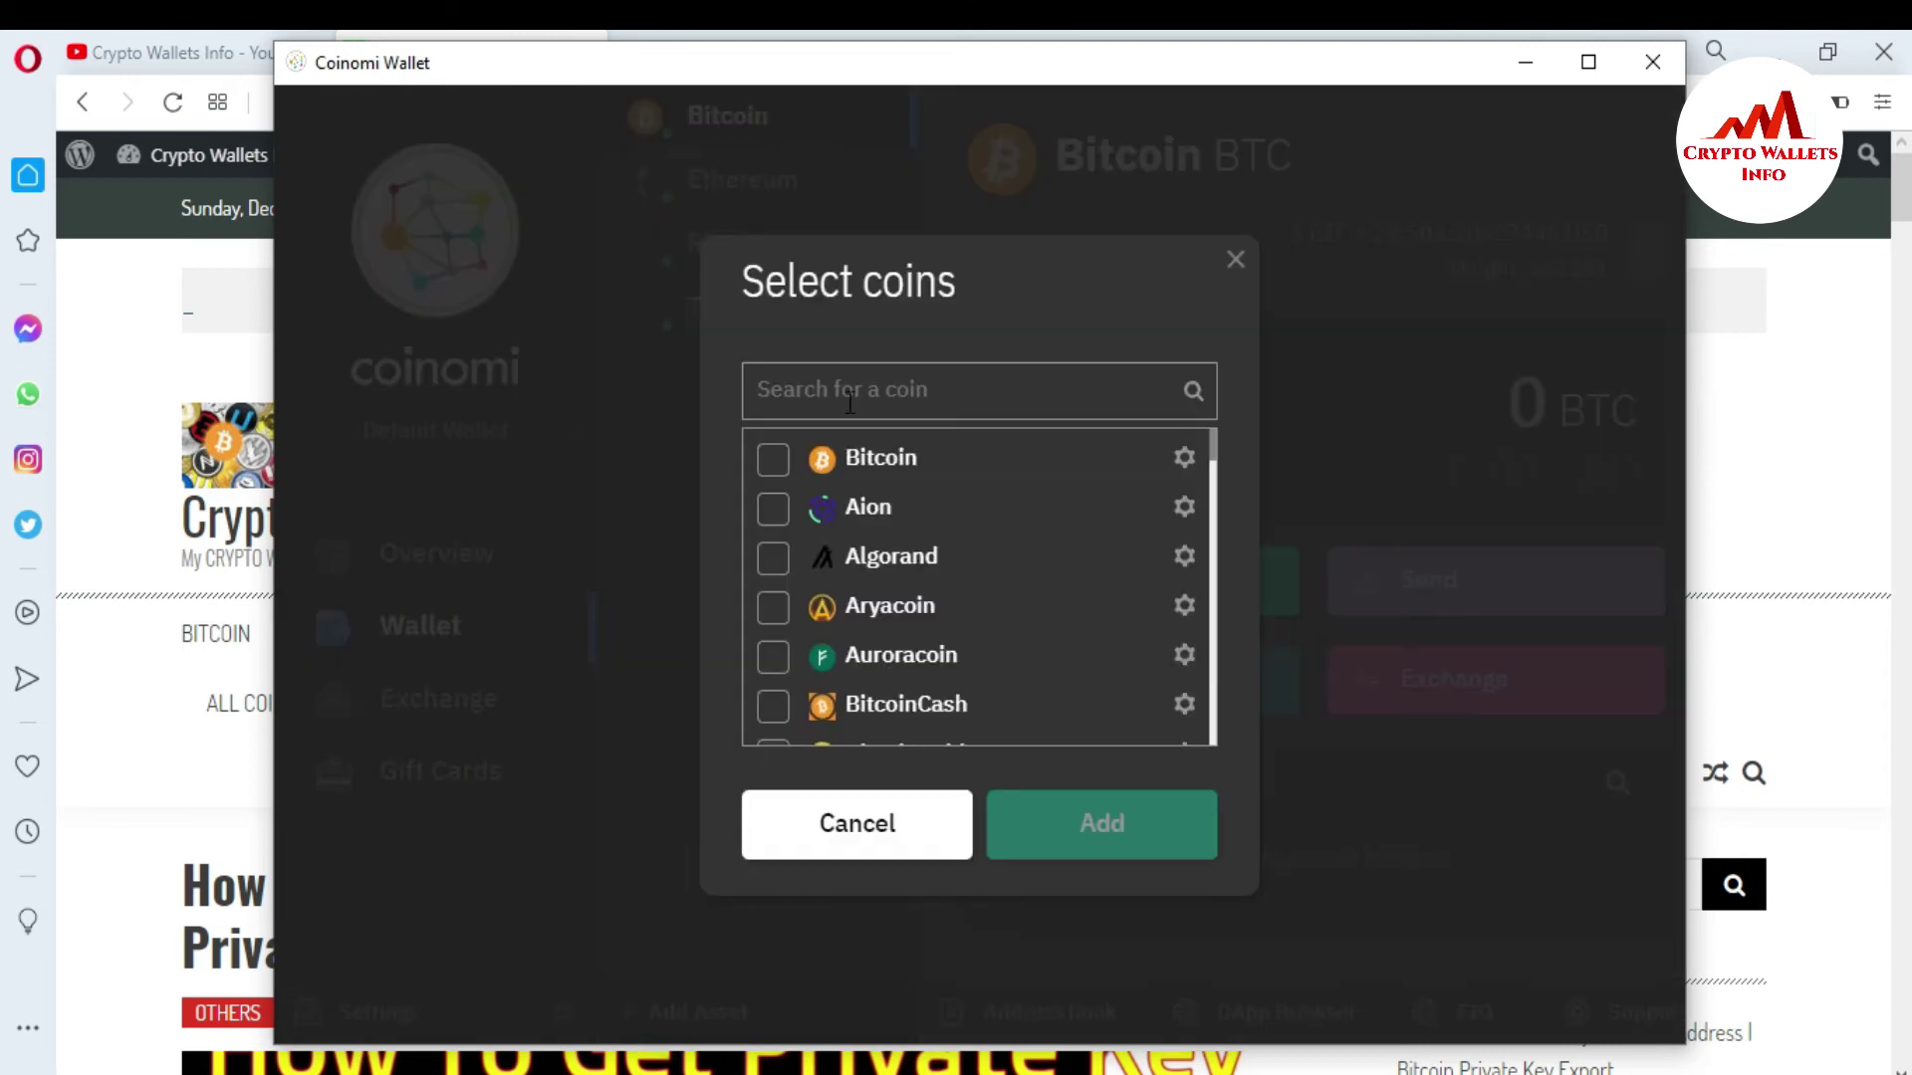
pyautogui.write('doge')
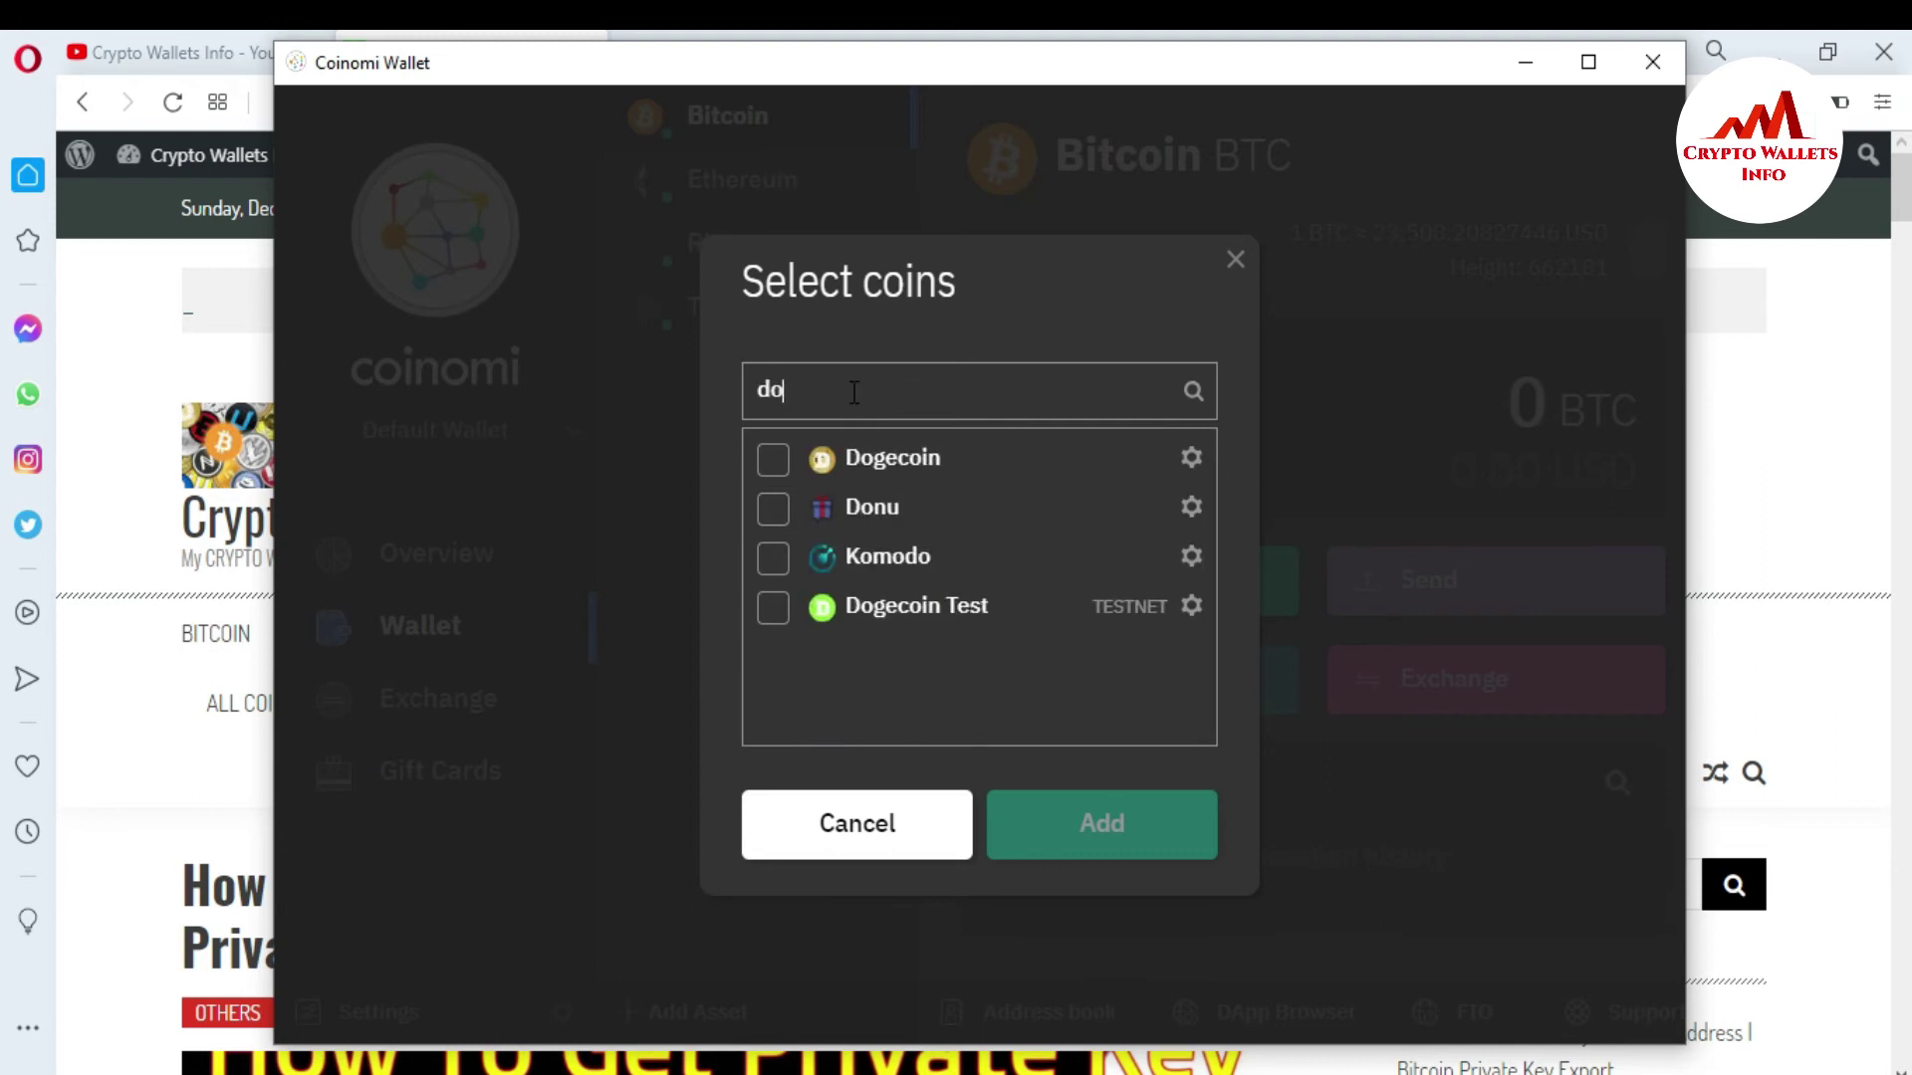
pyautogui.click(772, 459)
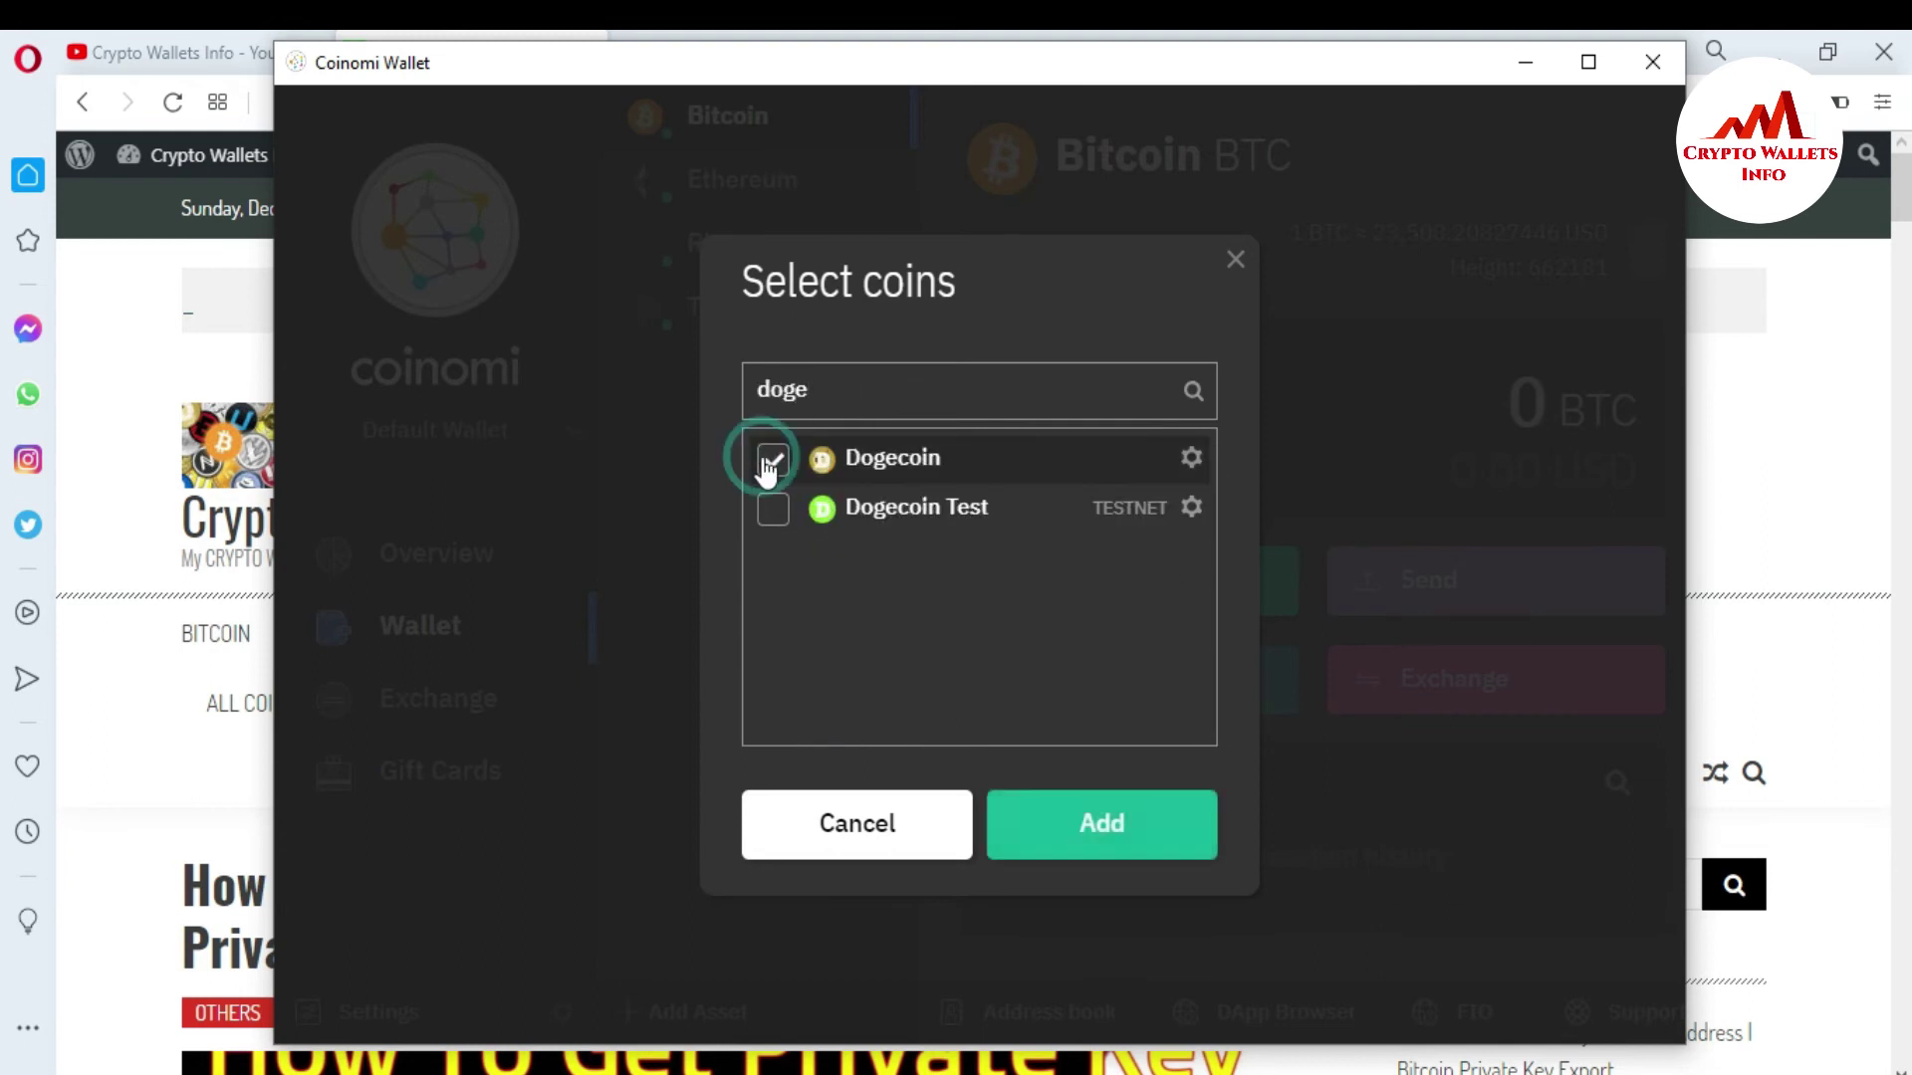
pyautogui.click(1100, 826)
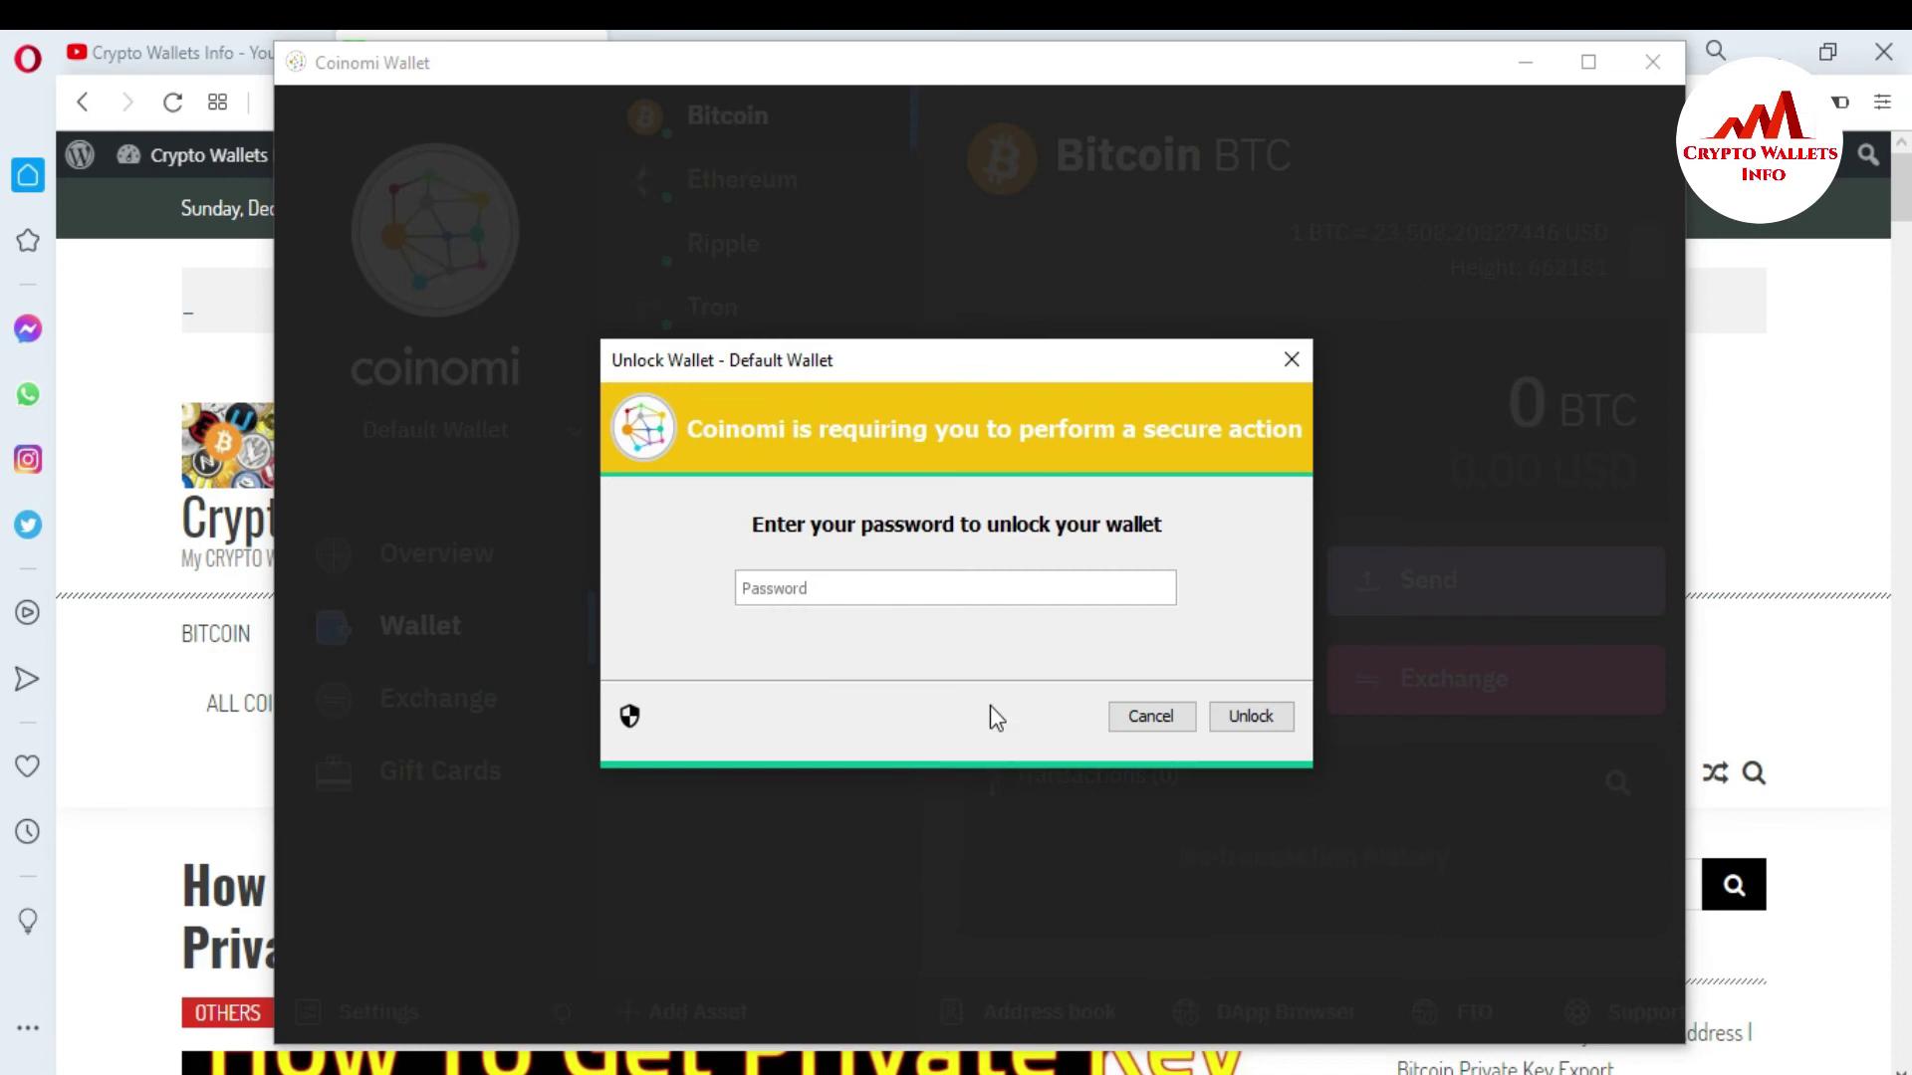
pyautogui.write('••••••••••••••')
pyautogui.click(1242, 717)
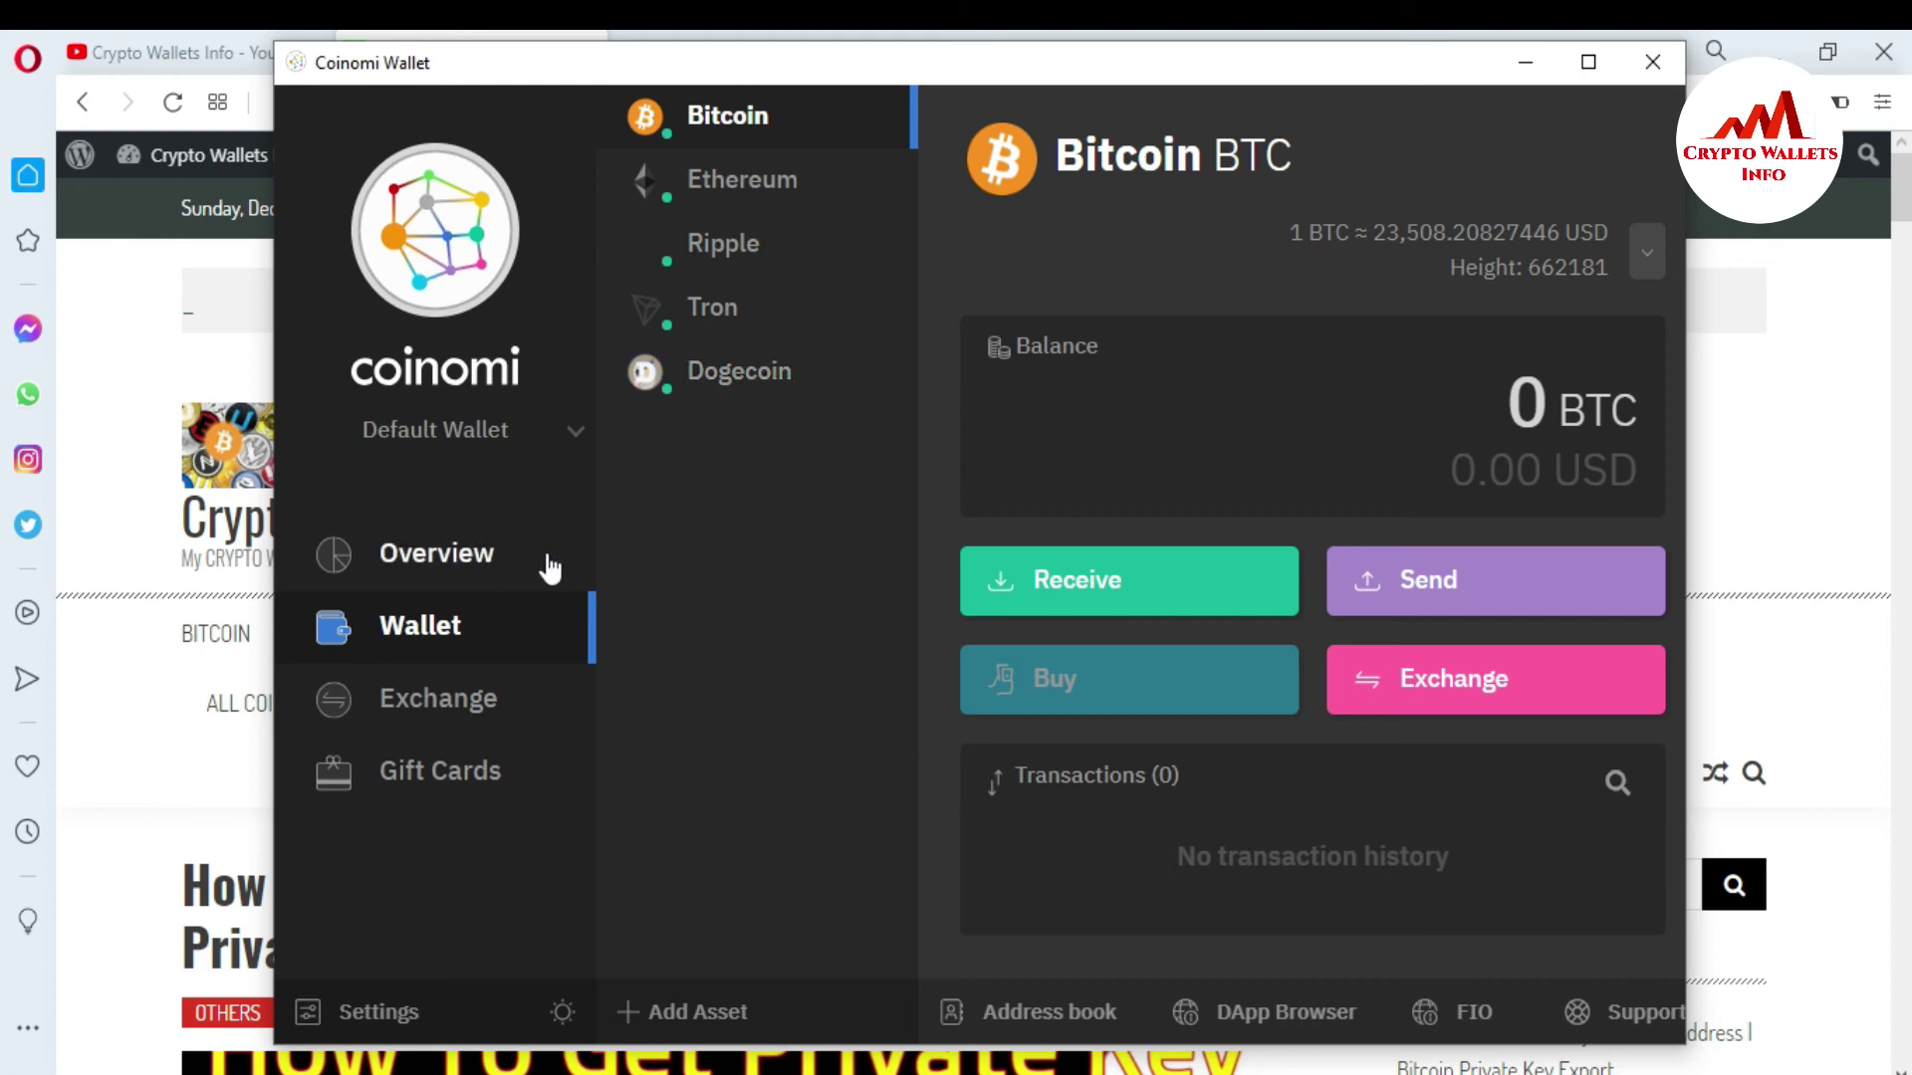
# On the Exchange page, choose Dogecoin to exchange from and Bitcoin to receive.
pyautogui.click(443, 714)
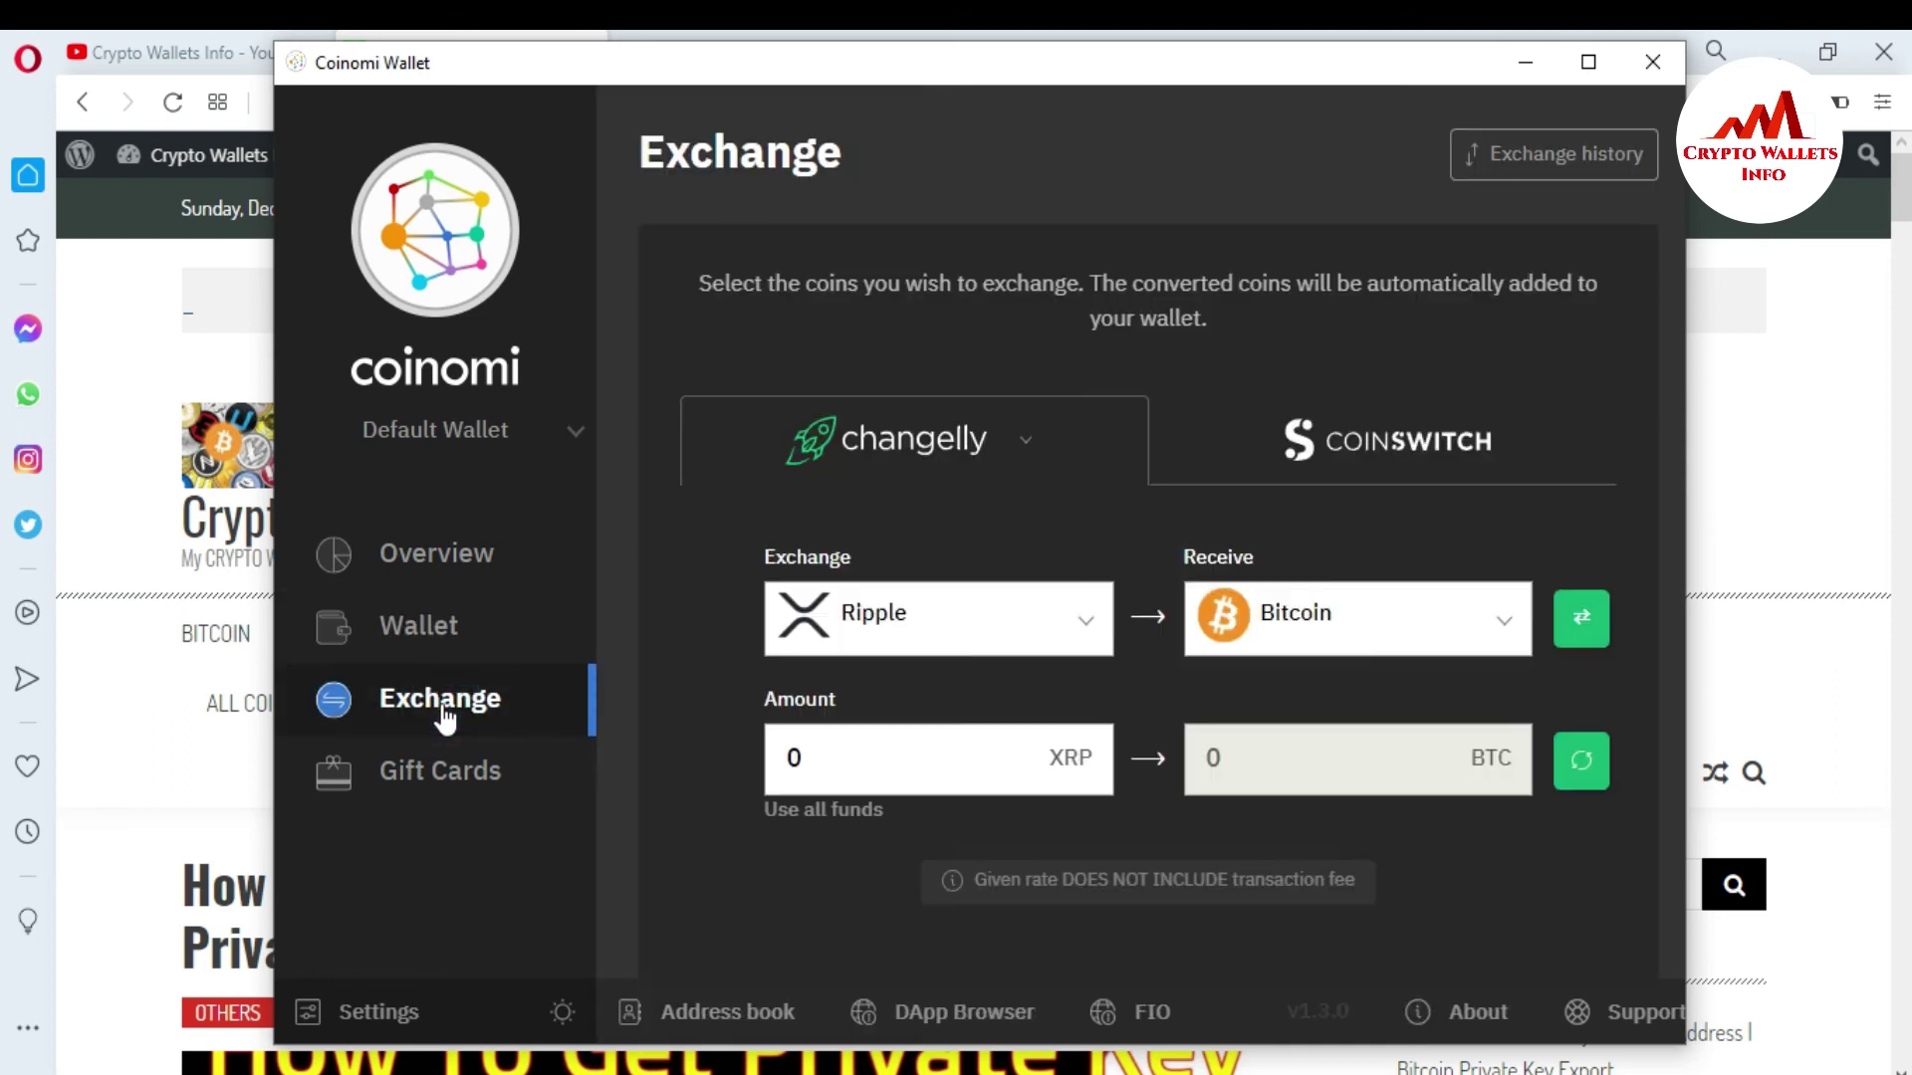
pyautogui.click(1083, 618)
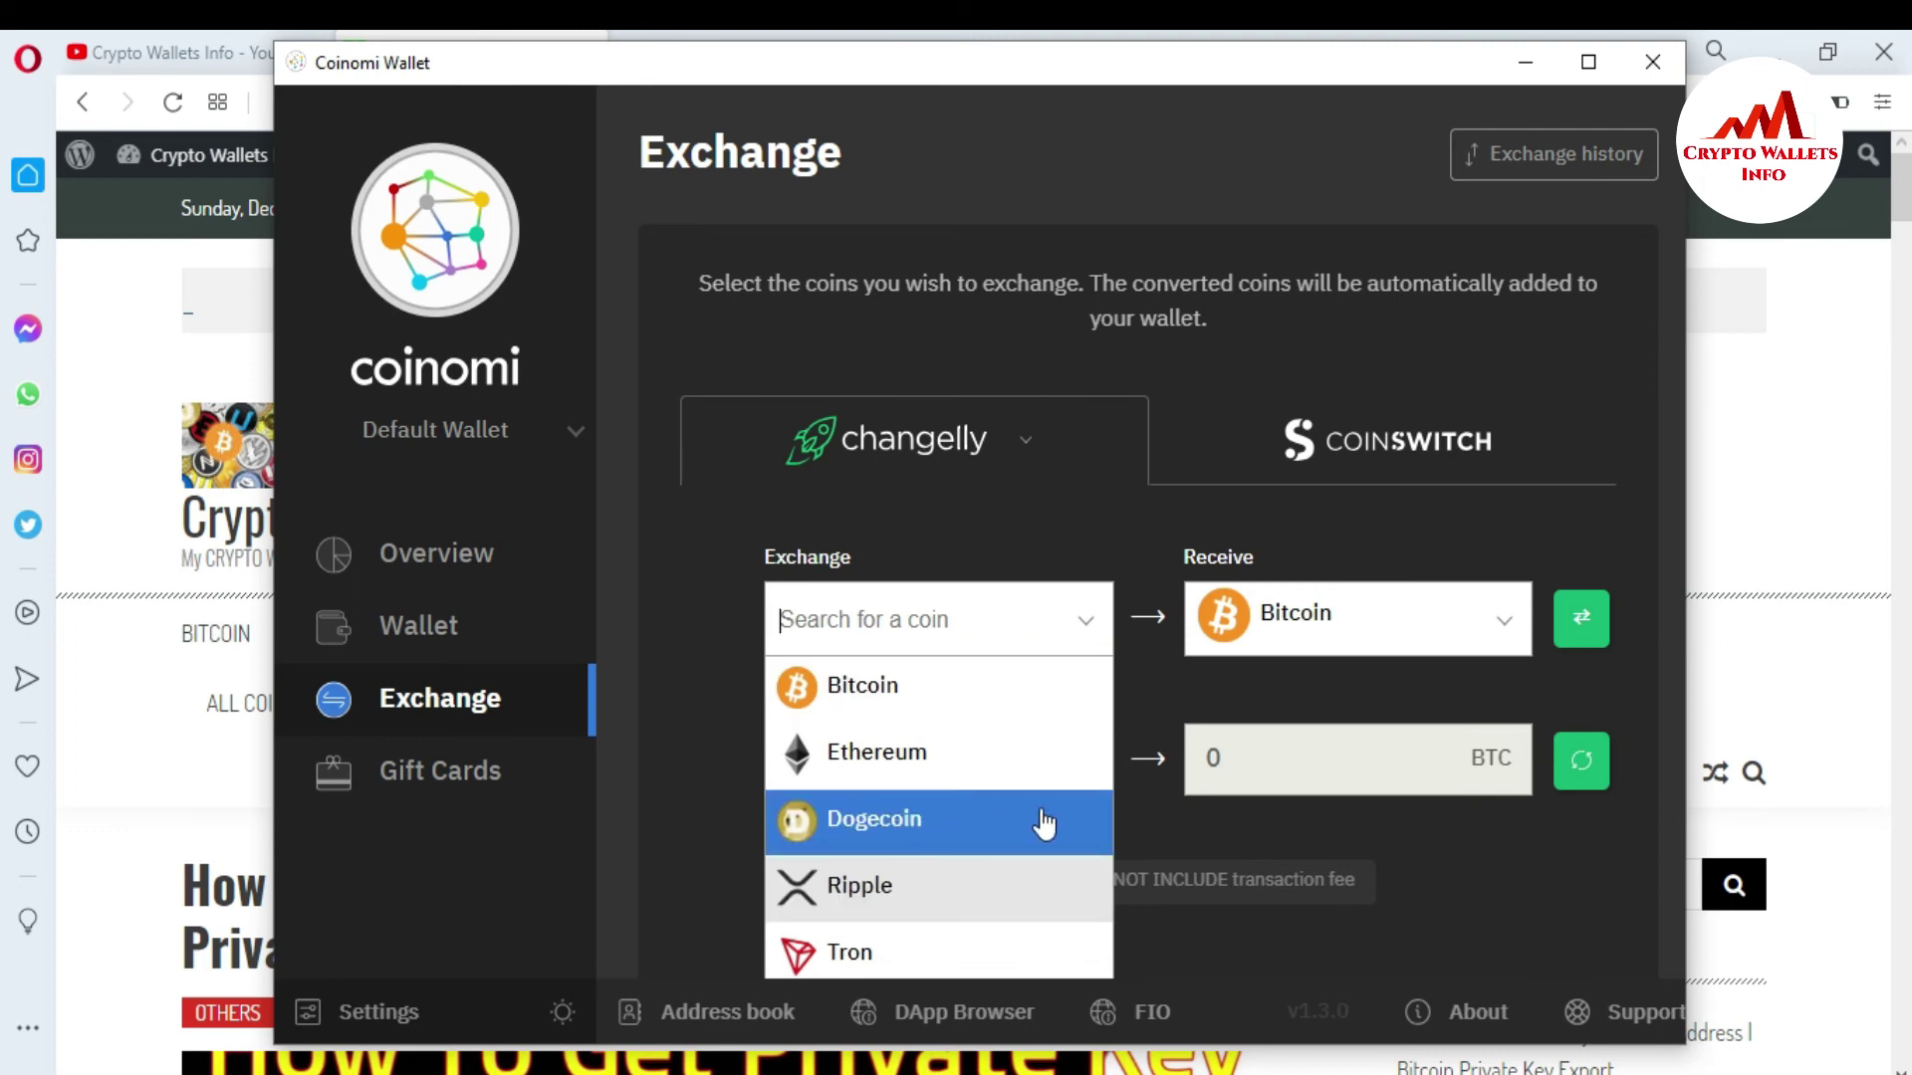
pyautogui.click(892, 834)
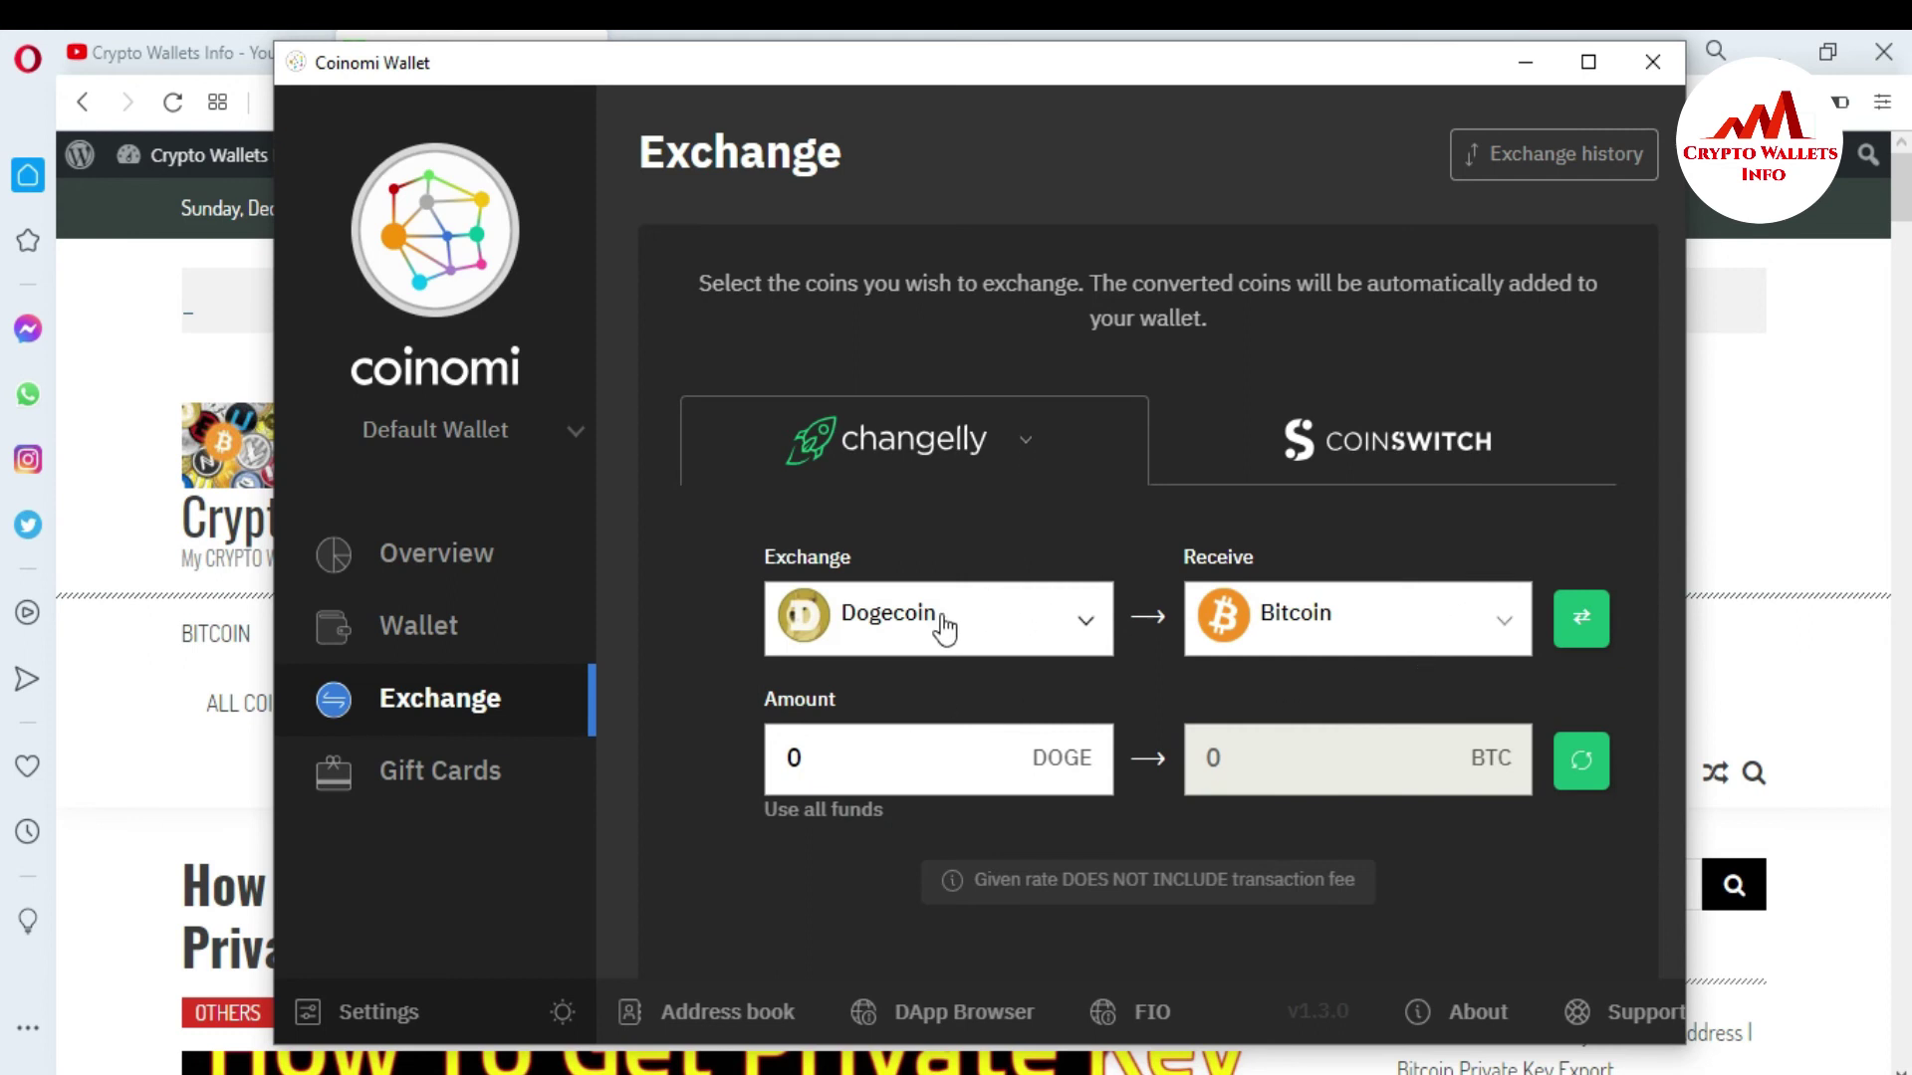
pyautogui.click(1503, 619)
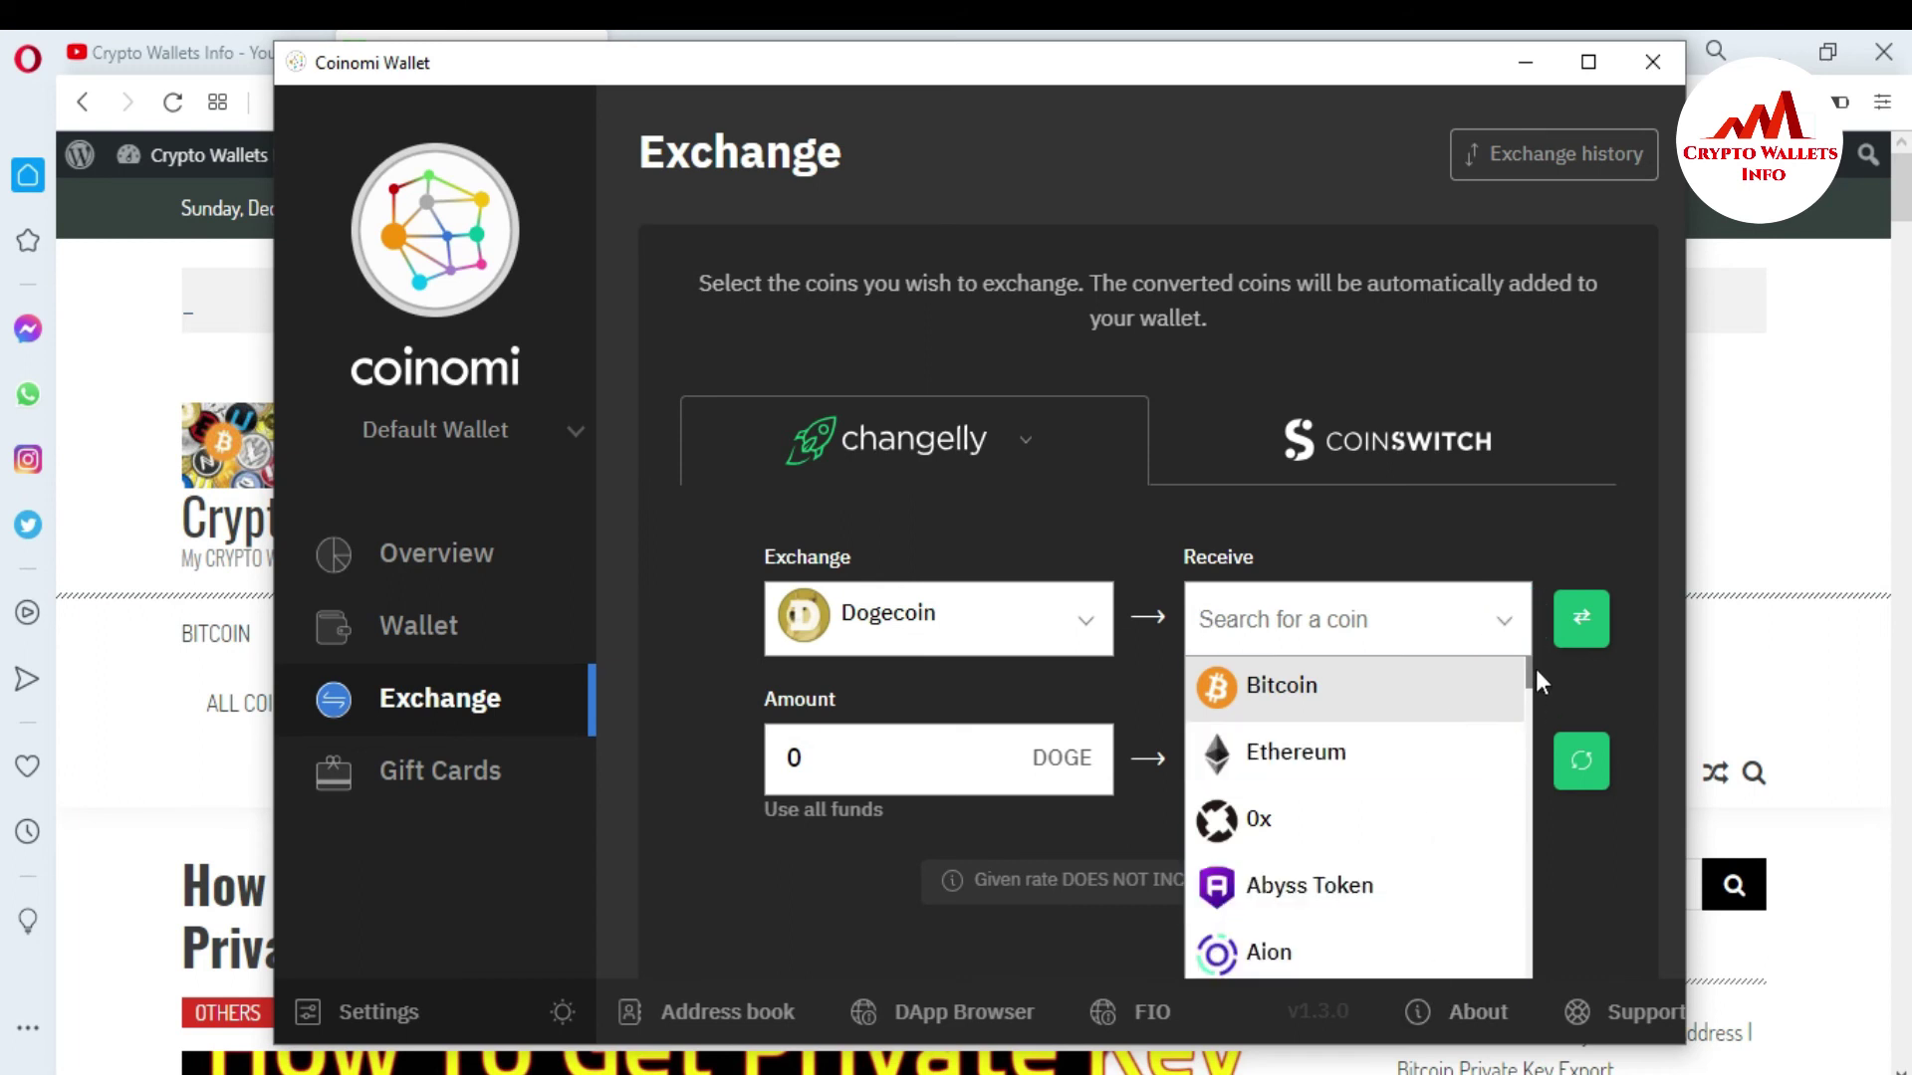
pyautogui.moveTo(1531, 672)
pyautogui.mouseDown()
pyautogui.moveTo(1524, 945)
pyautogui.moveTo(1526, 665)
pyautogui.mouseUp()
pyautogui.click(1374, 683)
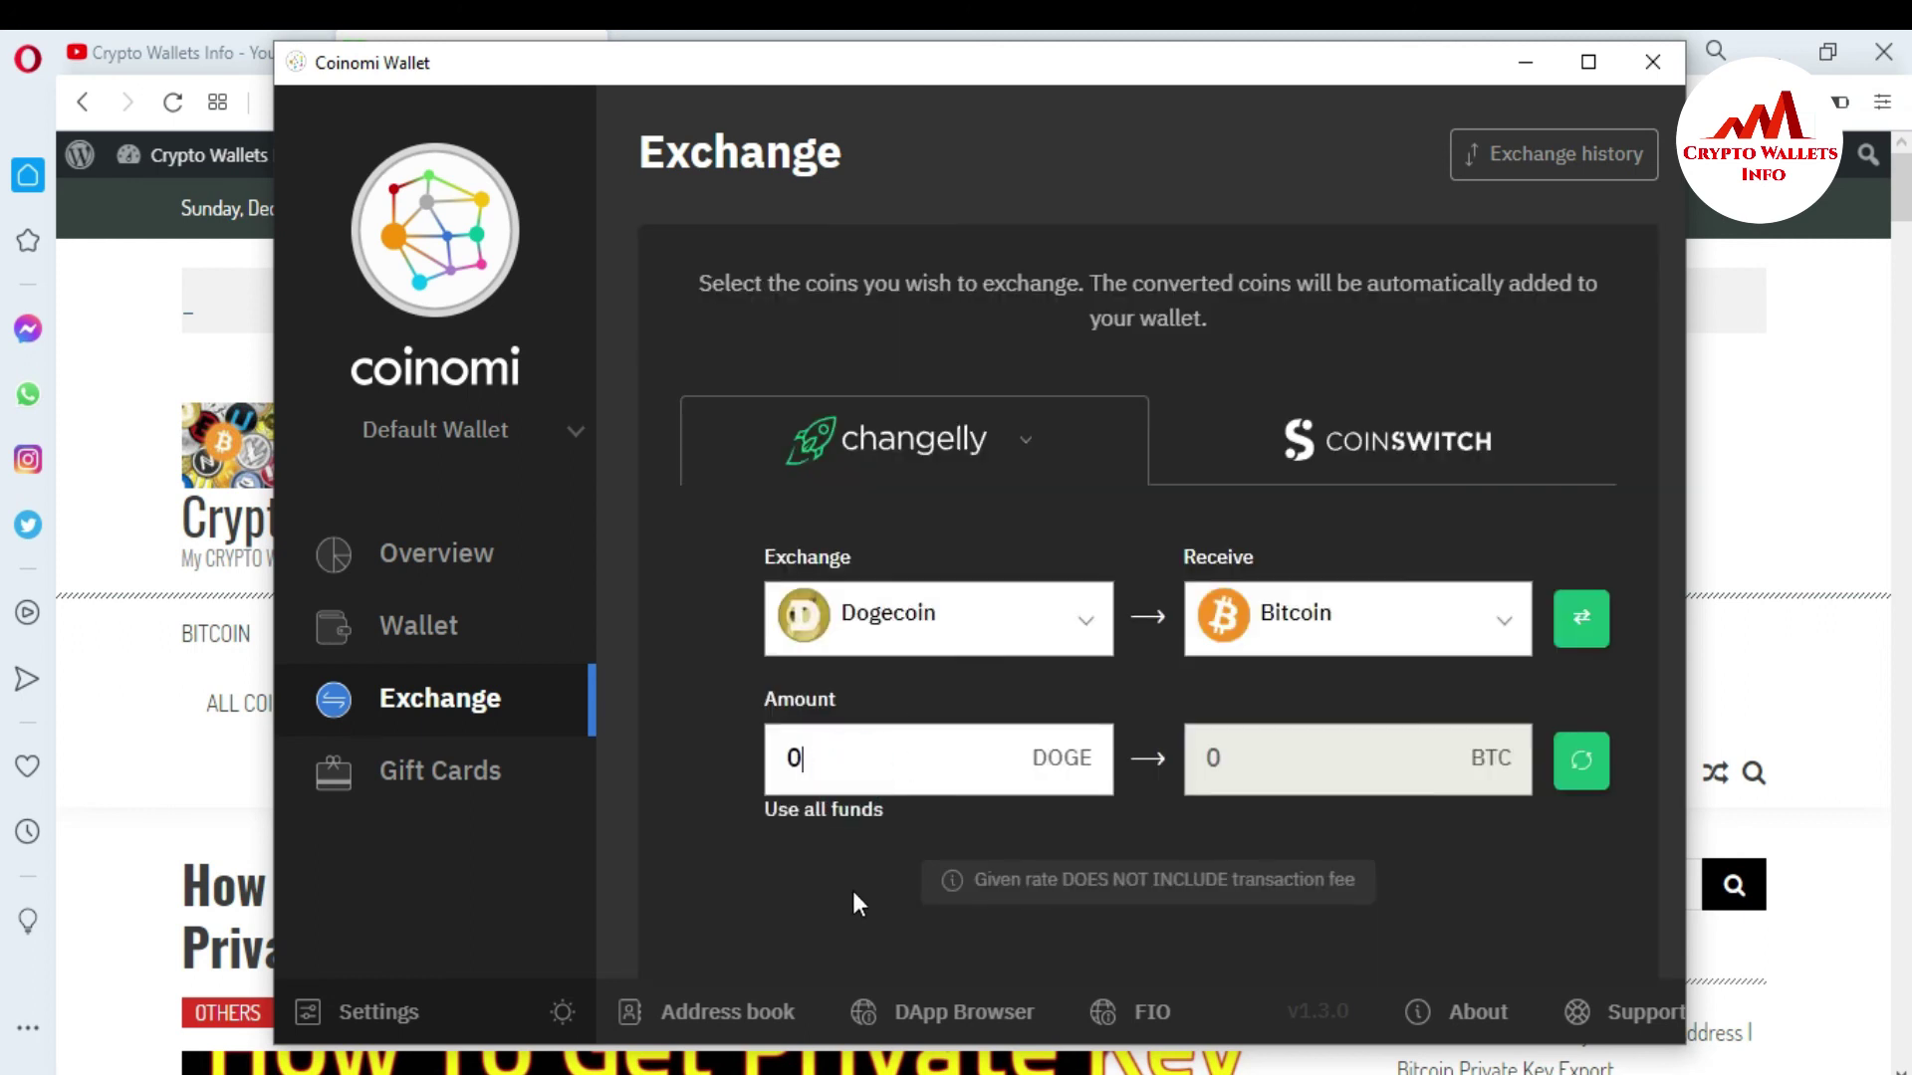
# Enter 10000 DOGE as the amount (quoted 0.0016 BTC), then bring the browser forward.
pyautogui.click(873, 749)
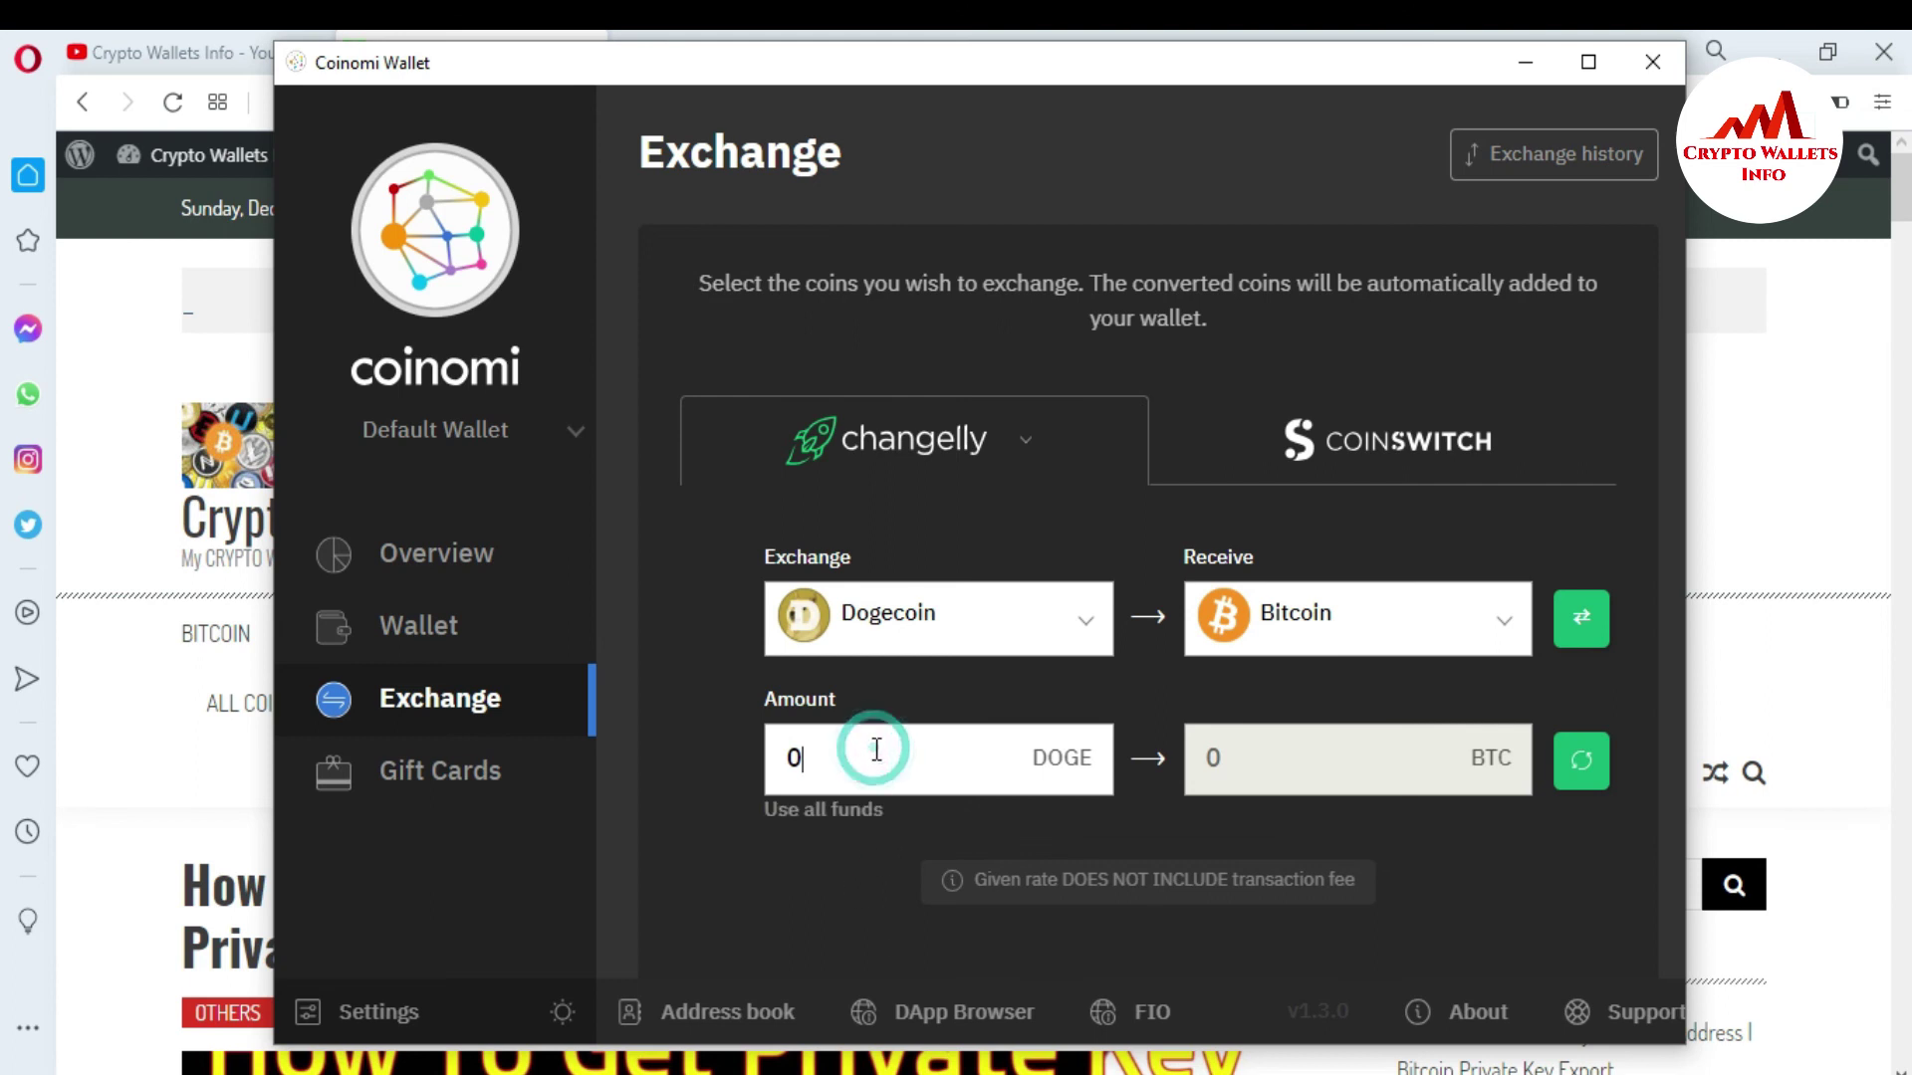
pyautogui.click(814, 766)
pyautogui.write('10000')
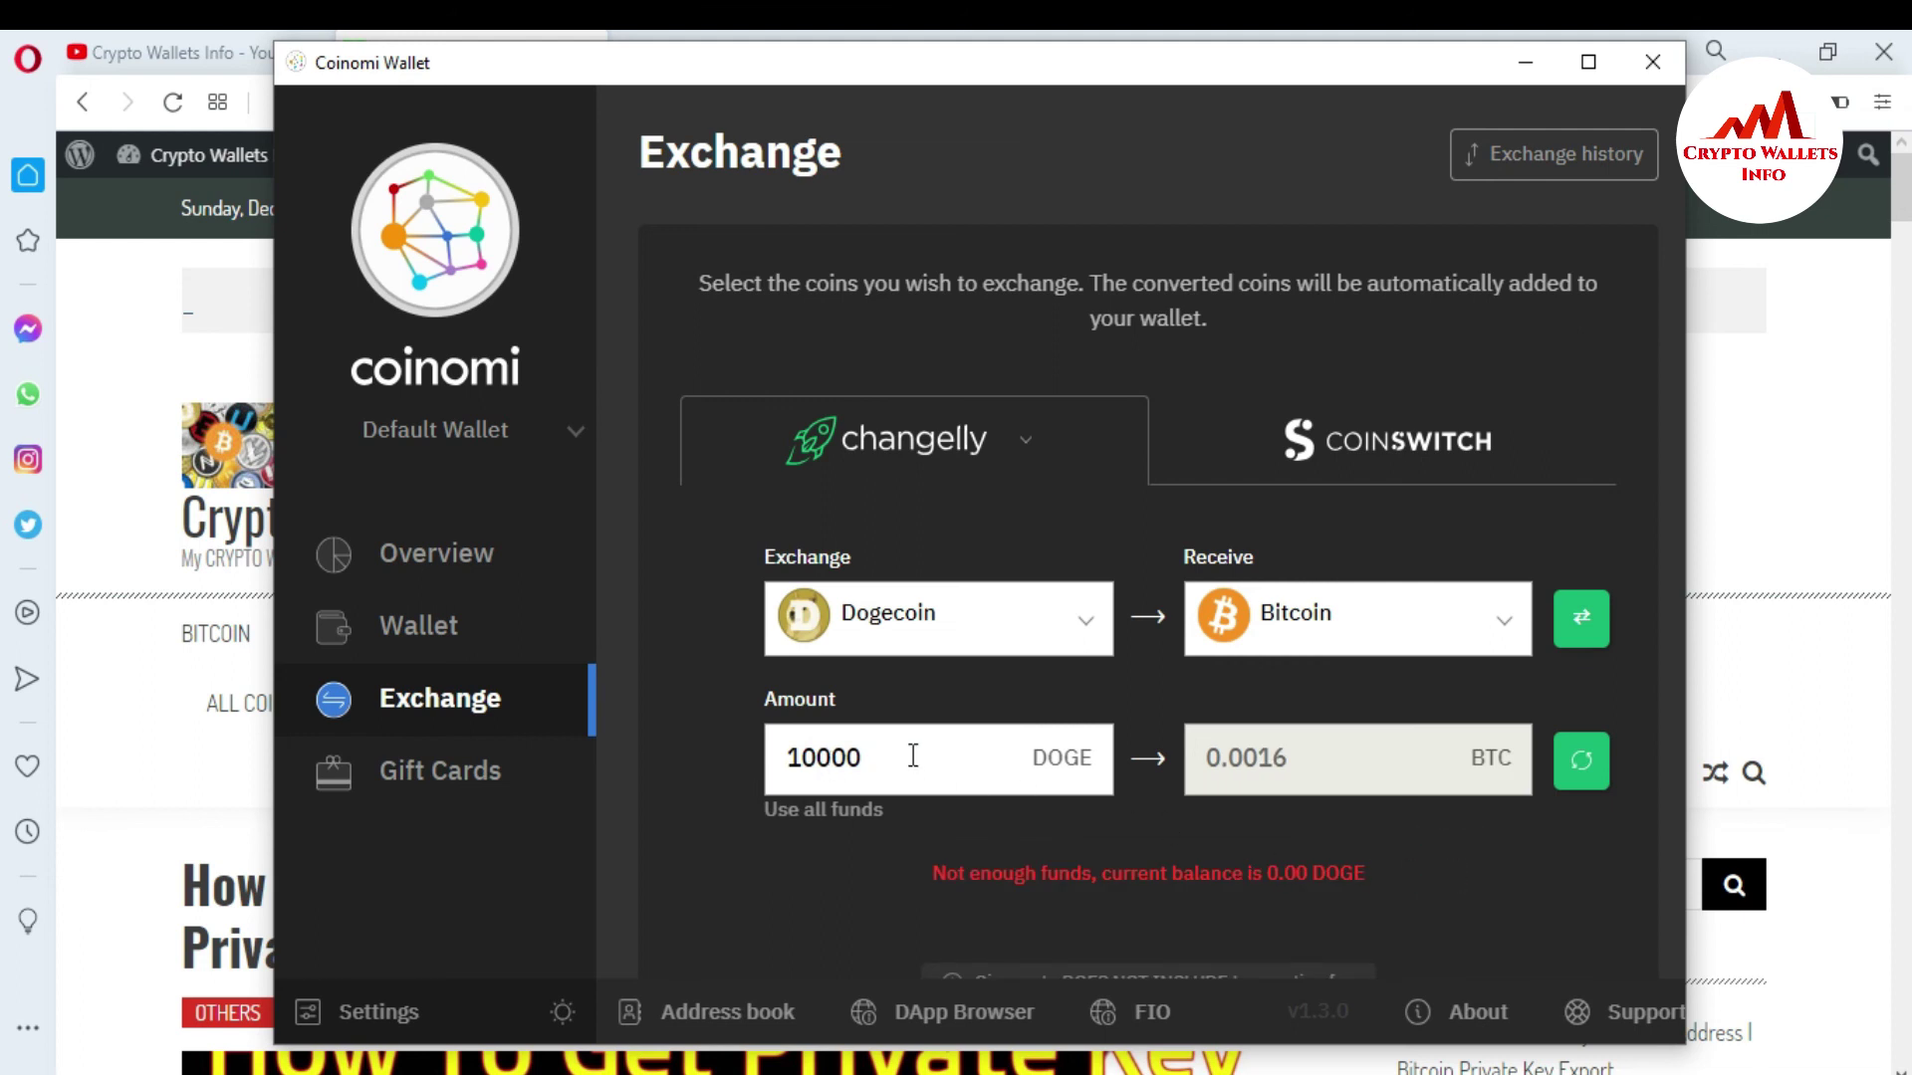
pyautogui.moveTo(872, 757); pyautogui.dragTo(773, 757)
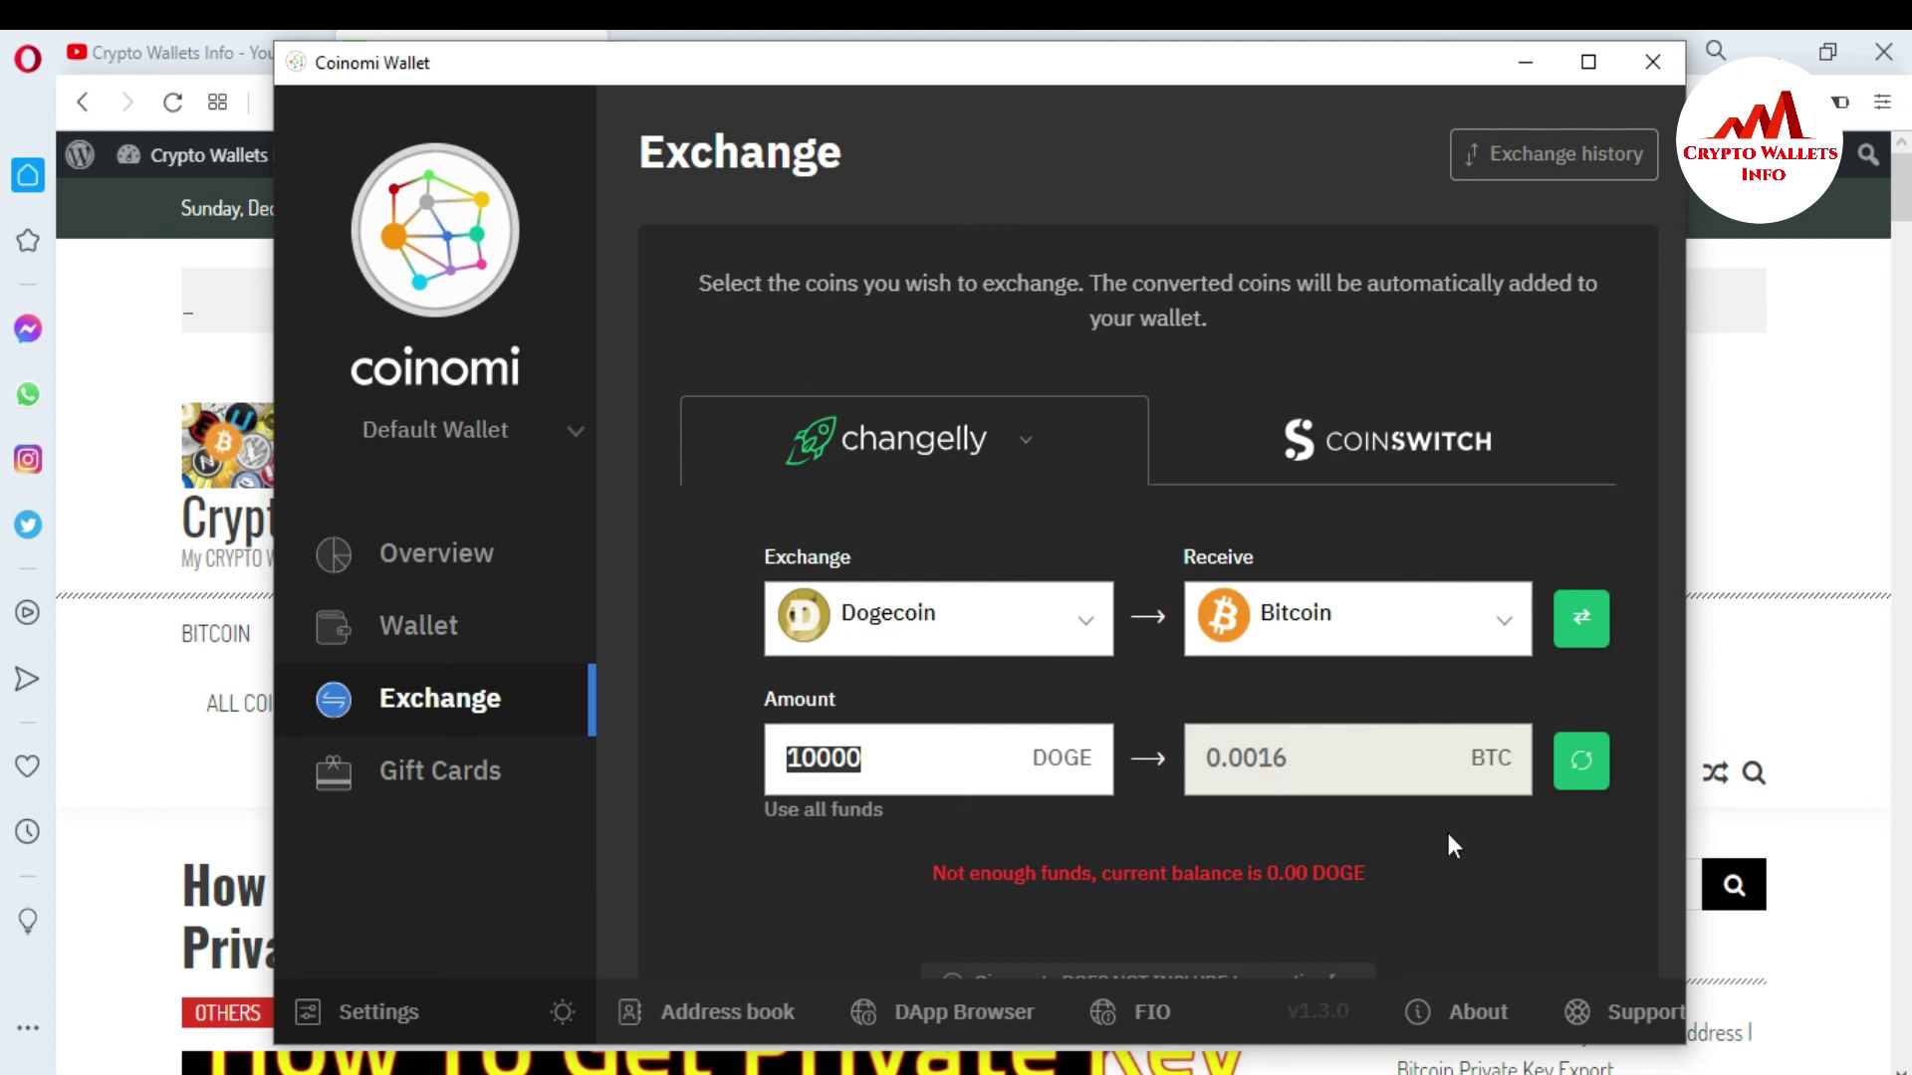
pyautogui.click(1539, 848)
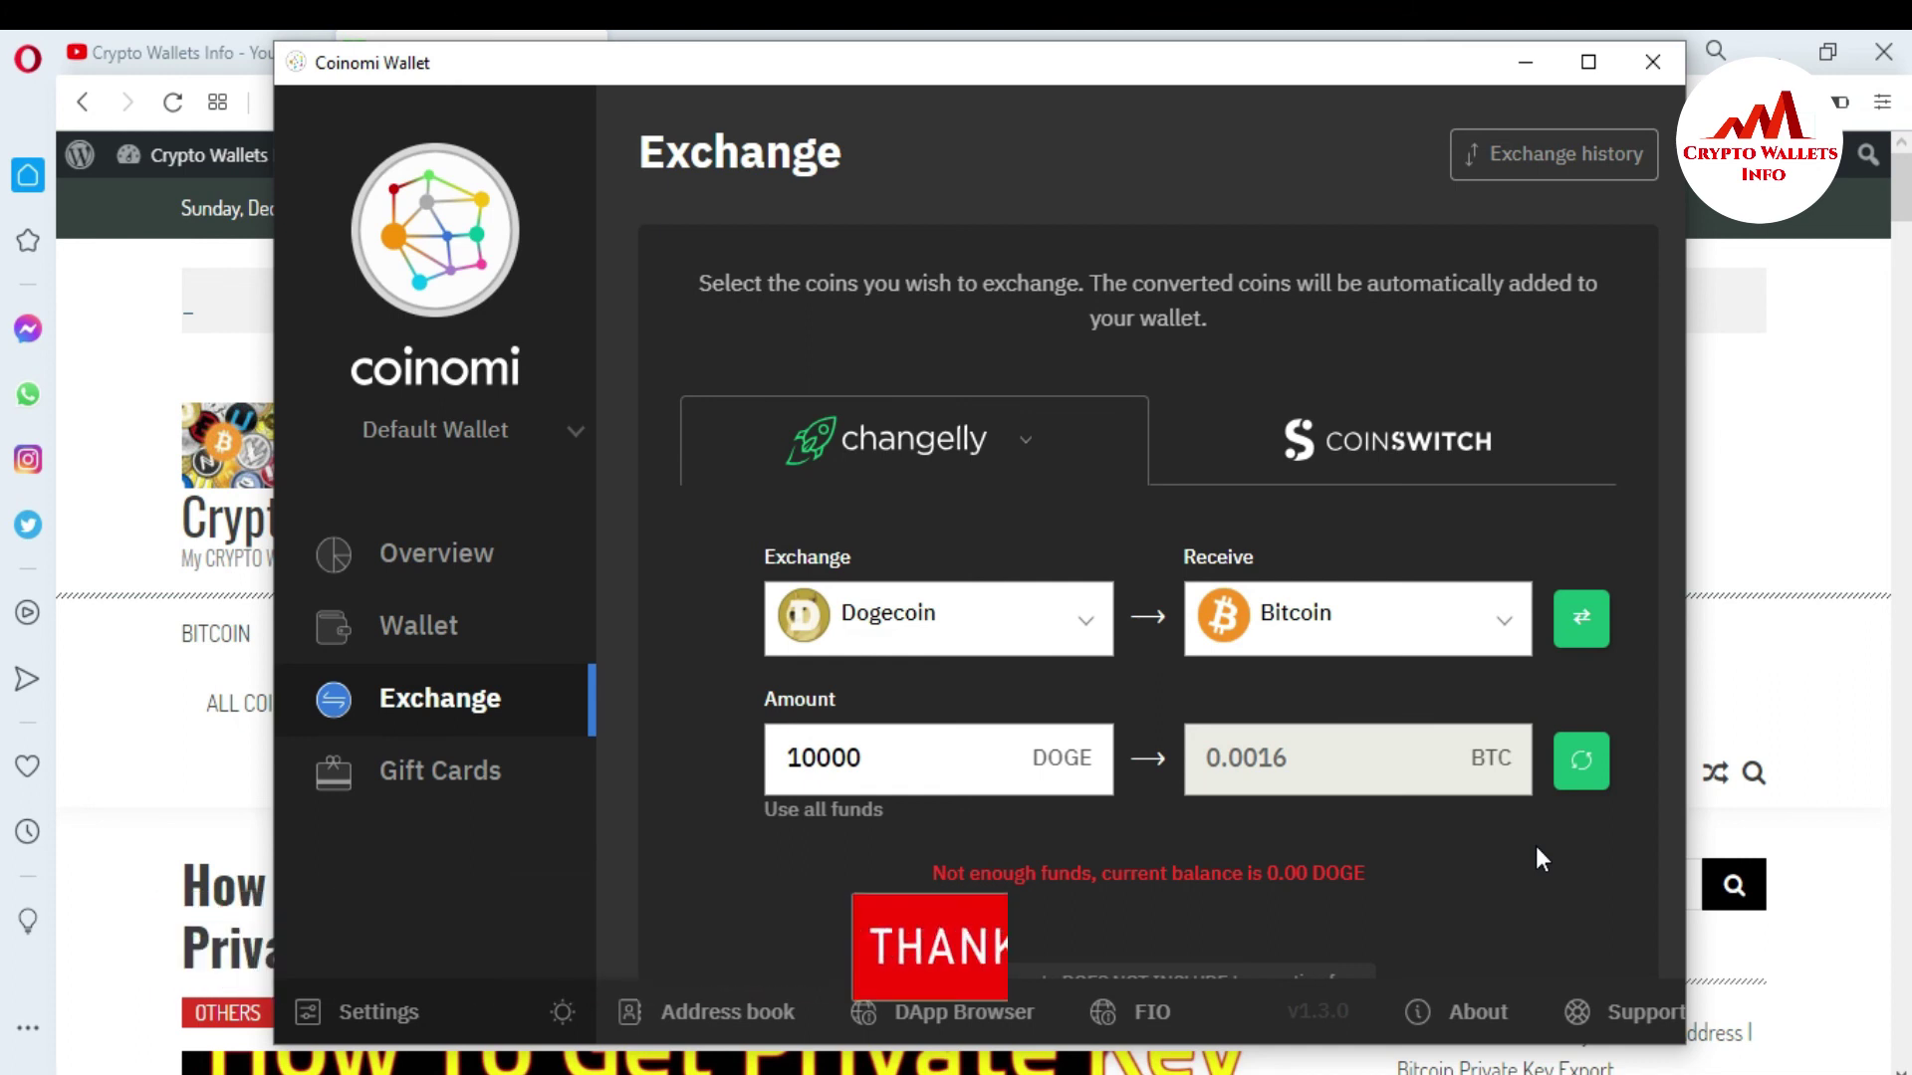
pyautogui.click(167, 35)
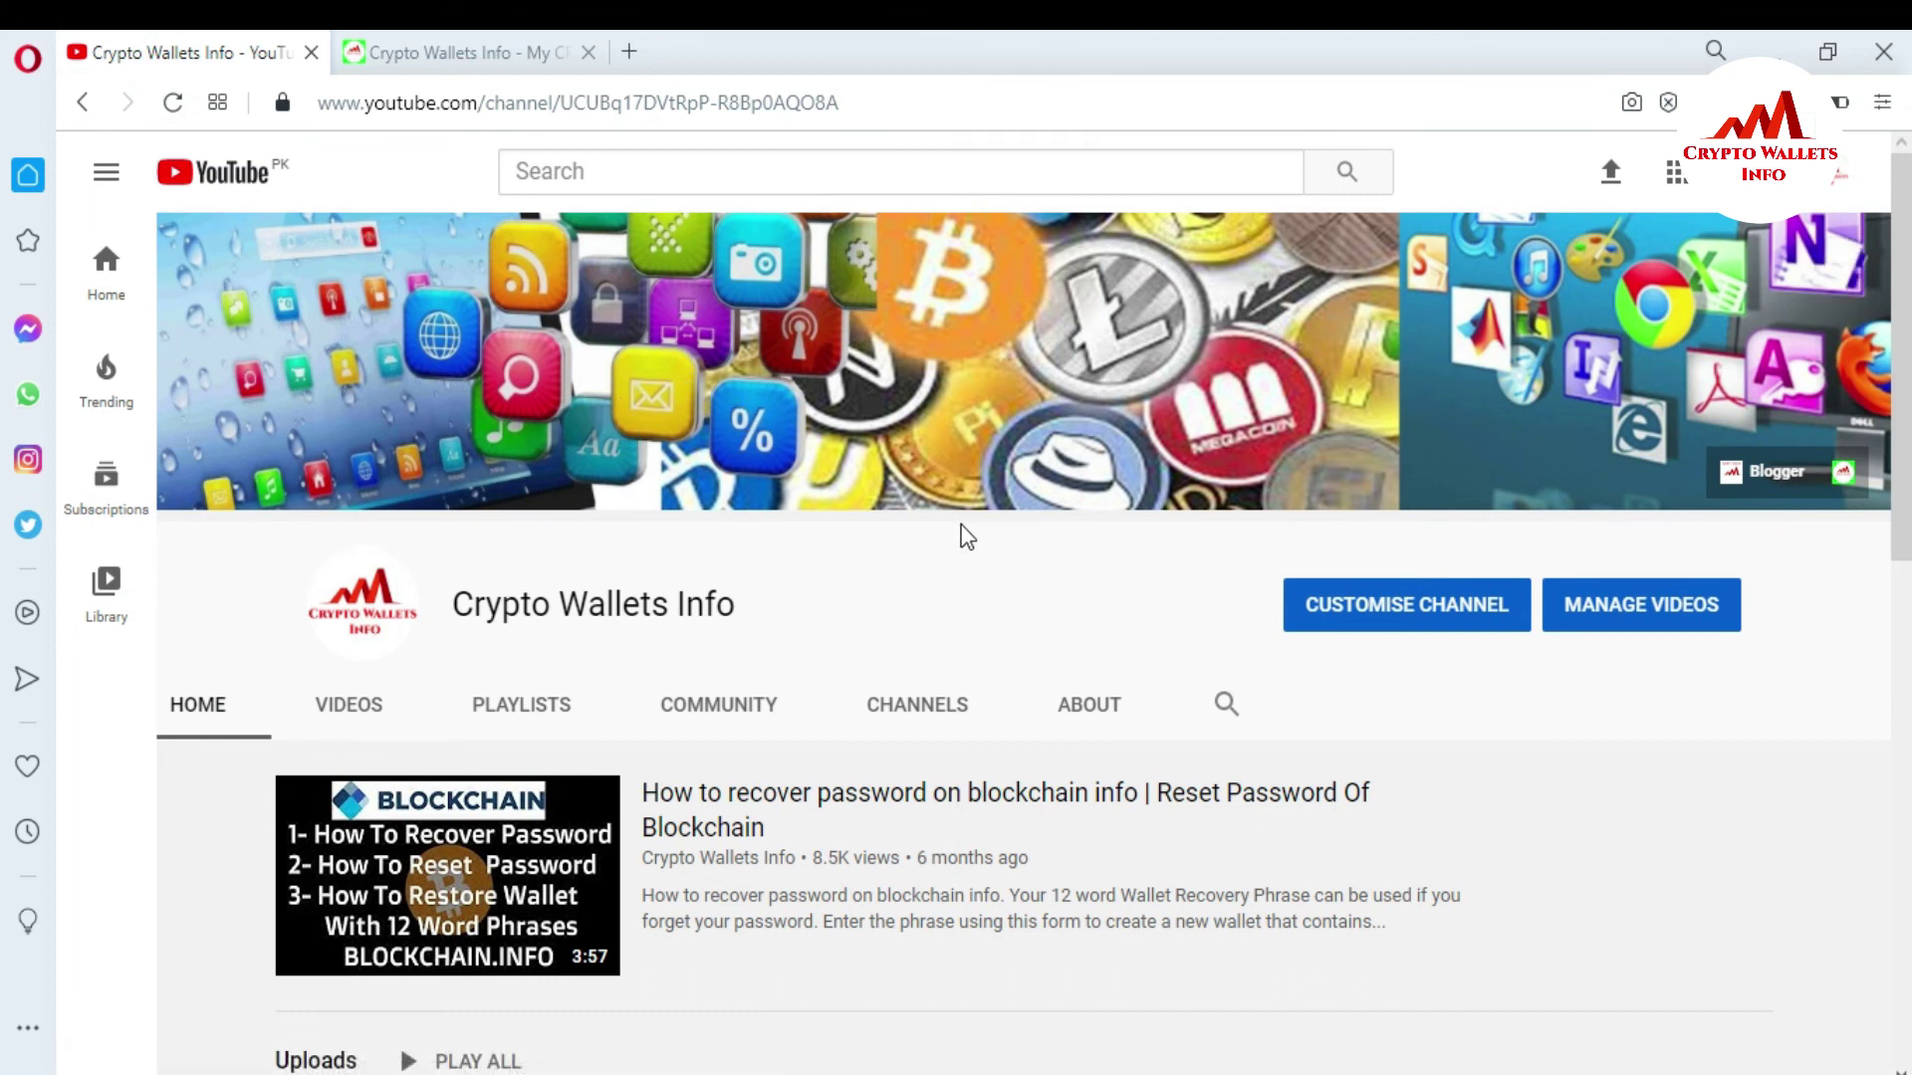
# Switch to the 'Crypto Wallets Info' blog tab in Opera and scroll down.
pyautogui.click(416, 52)
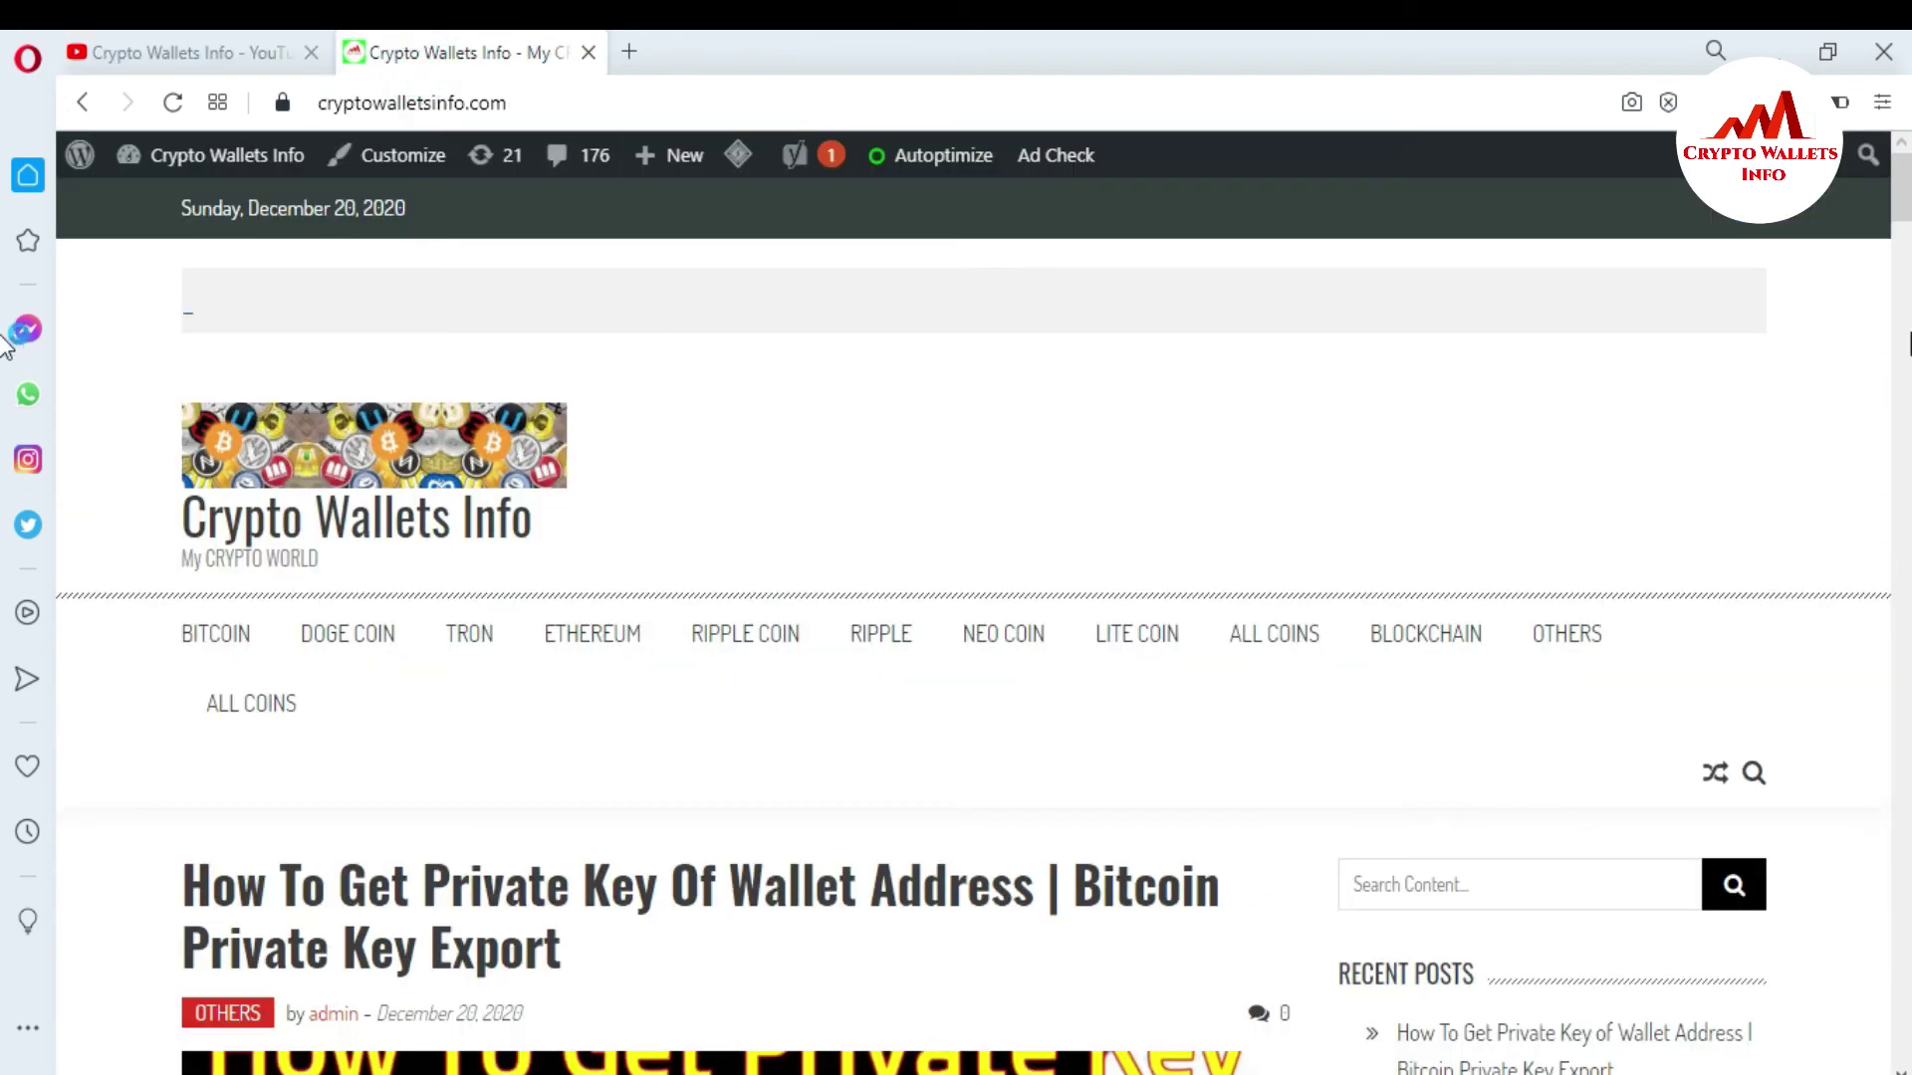
pyautogui.scroll(-1, 5, 224)
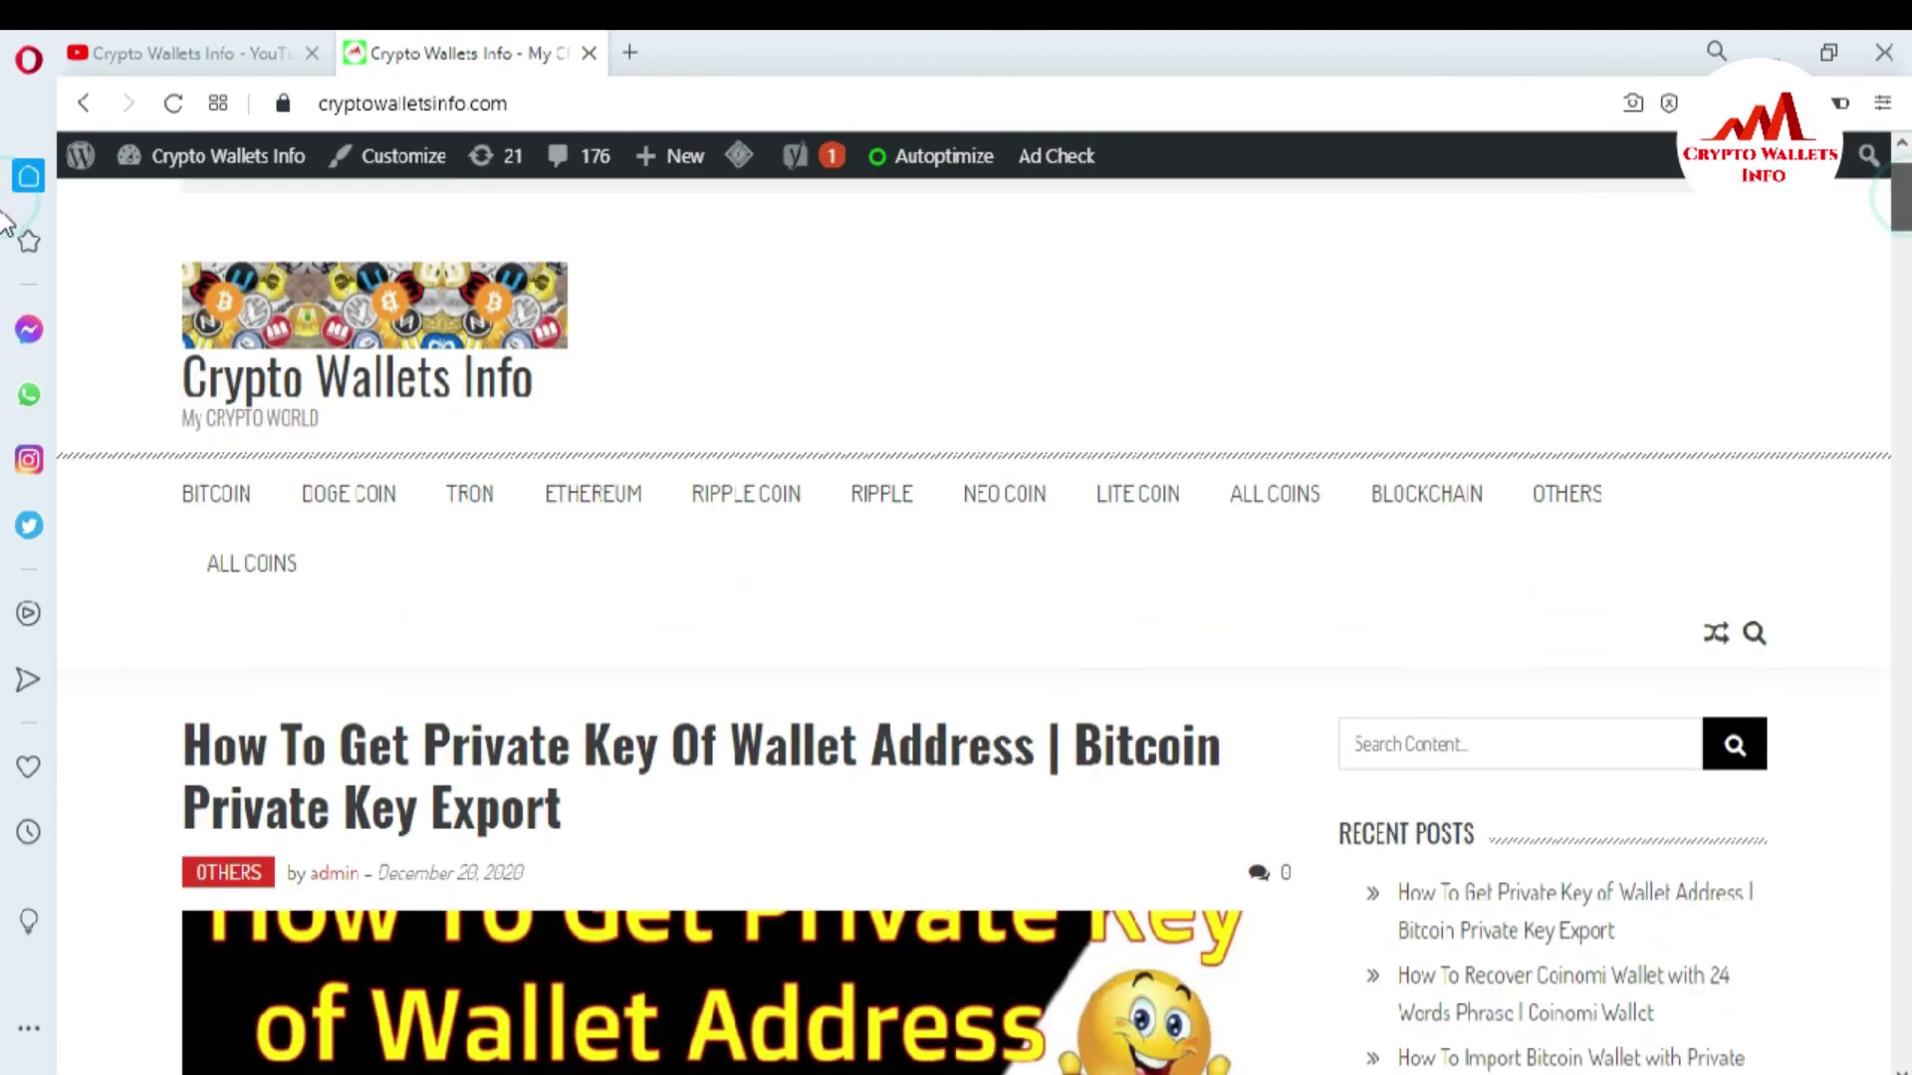